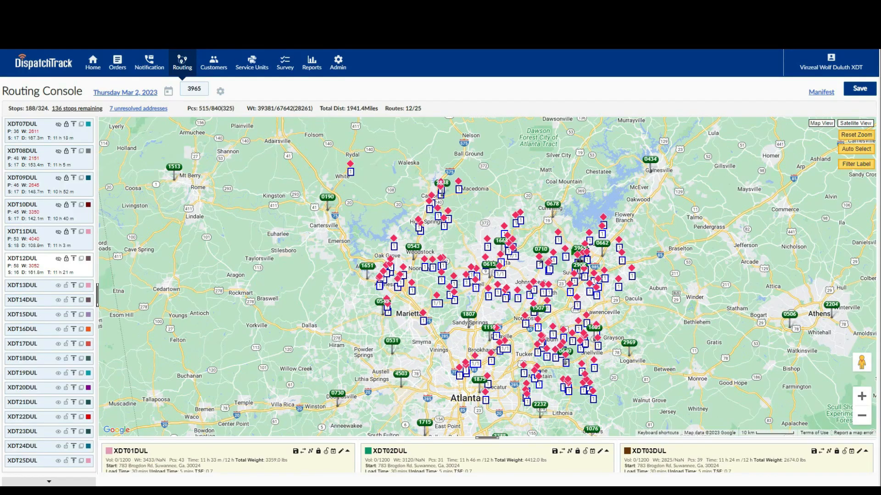
Step: Auto-route the northernmost stops between Rydal, Canton and Macedonia to service unit XDT13DUL and select that route
{"action": "left_click", "coordinate": [866, 150]}
{"action": "left_click", "coordinate": [474, 154]}
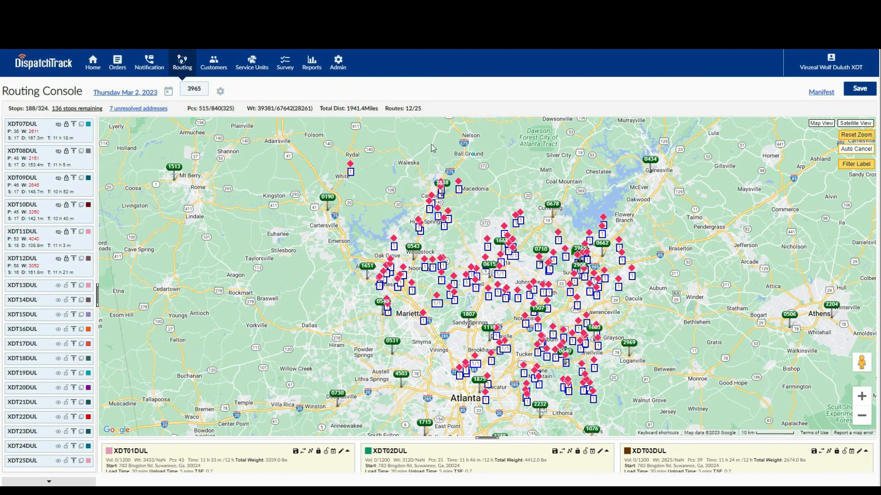
{"action": "mouse_move", "coordinate": [351, 145]}
{"action": "left_mouse_down"}
{"action": "mouse_move", "coordinate": [329, 157]}
{"action": "mouse_move", "coordinate": [377, 214]}
{"action": "mouse_move", "coordinate": [450, 226]}
{"action": "mouse_move", "coordinate": [478, 169]}
{"action": "mouse_move", "coordinate": [460, 149]}
{"action": "left_mouse_up"}
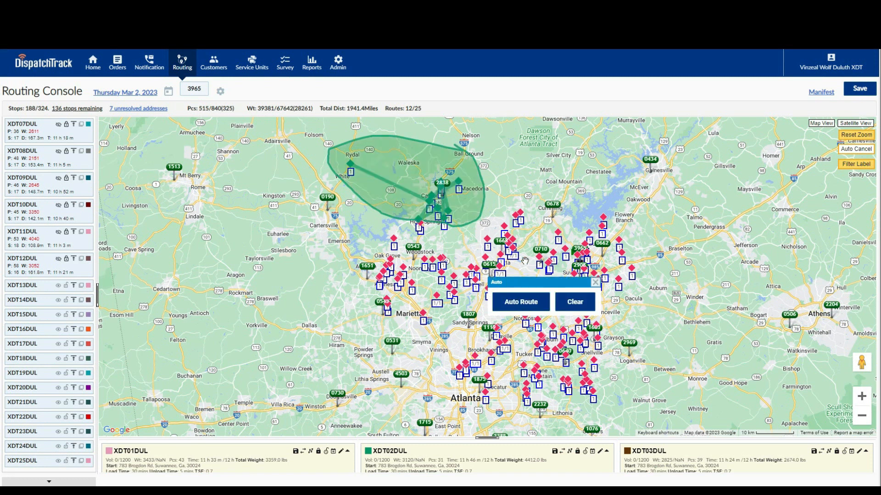
{"action": "left_click", "coordinate": [535, 306]}
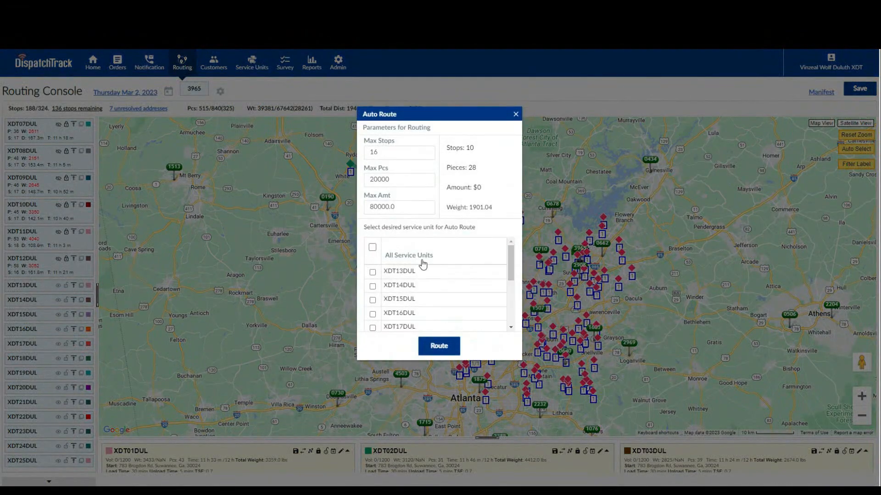
{"action": "left_click", "coordinate": [373, 272]}
{"action": "left_click", "coordinate": [440, 347]}
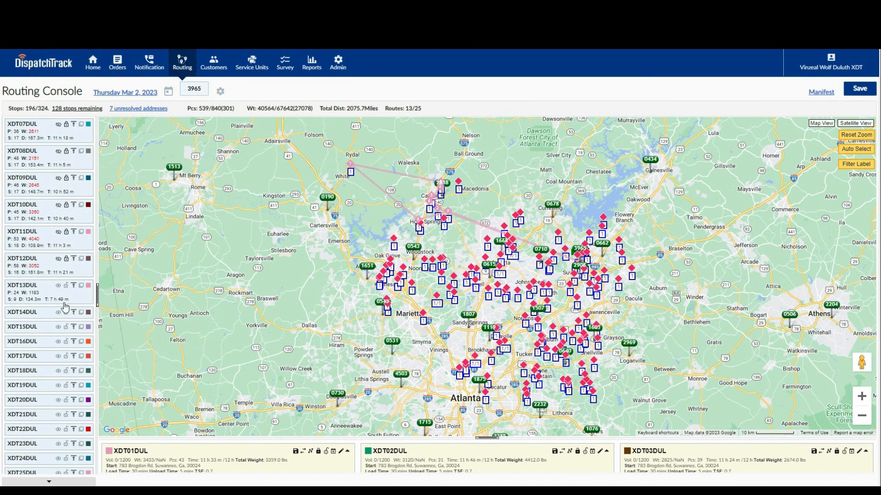
{"action": "scroll", "coordinate": [55, 296], "scroll_direction": "up", "scroll_amount": 2}
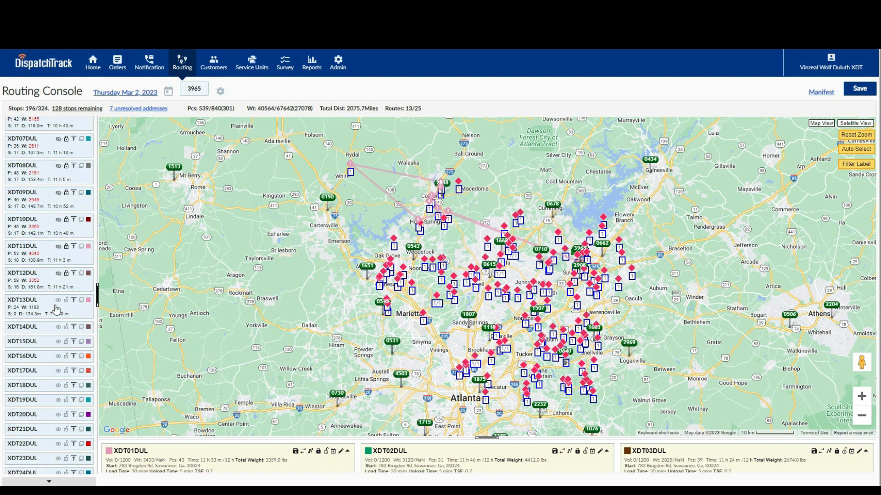
{"action": "left_click", "coordinate": [55, 306]}
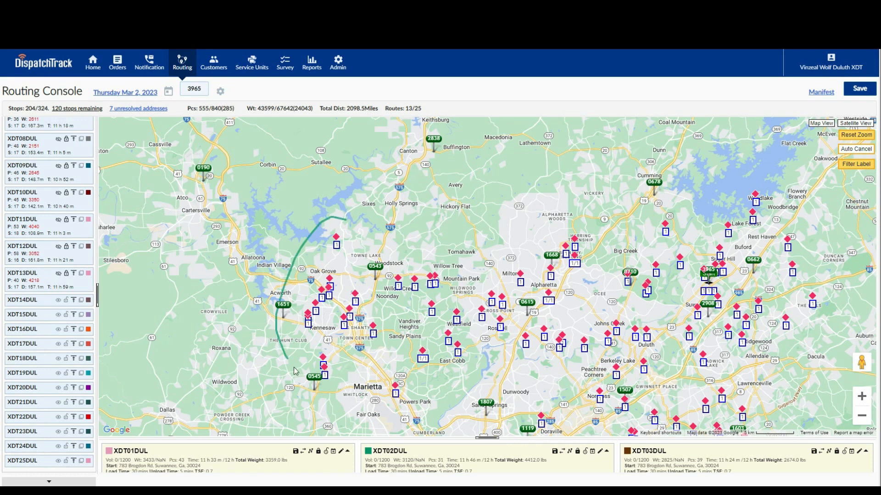
Step: Auto-route the stops around Oak Grove, Acworth and Kennesaw to service unit XDT14DUL
{"action": "left_click_drag", "start_coordinate": [335, 223], "coordinate": [332, 221]}
{"action": "left_click", "coordinate": [372, 273]}
{"action": "left_click", "coordinate": [438, 346]}
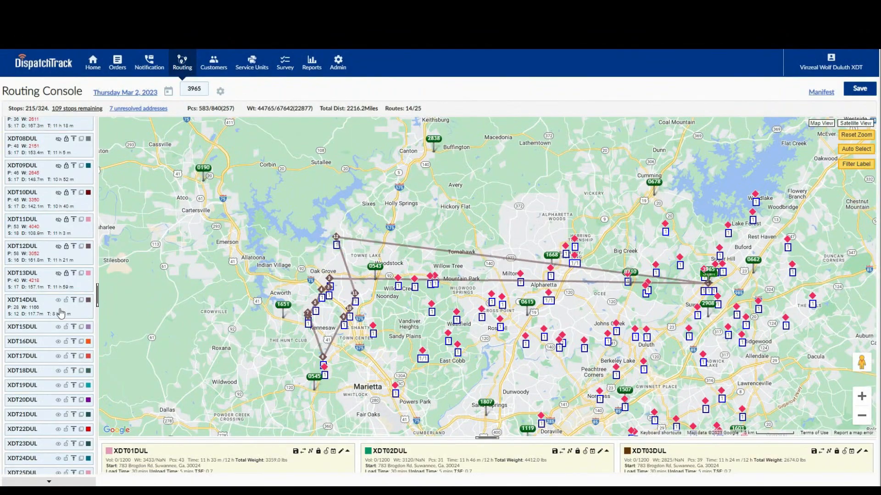
Step: Add the nearby unassigned stops around Kennesaw, Marietta and Noonday to route XDT14DUL
{"action": "left_click", "coordinate": [45, 310]}
{"action": "left_click", "coordinate": [302, 348]}
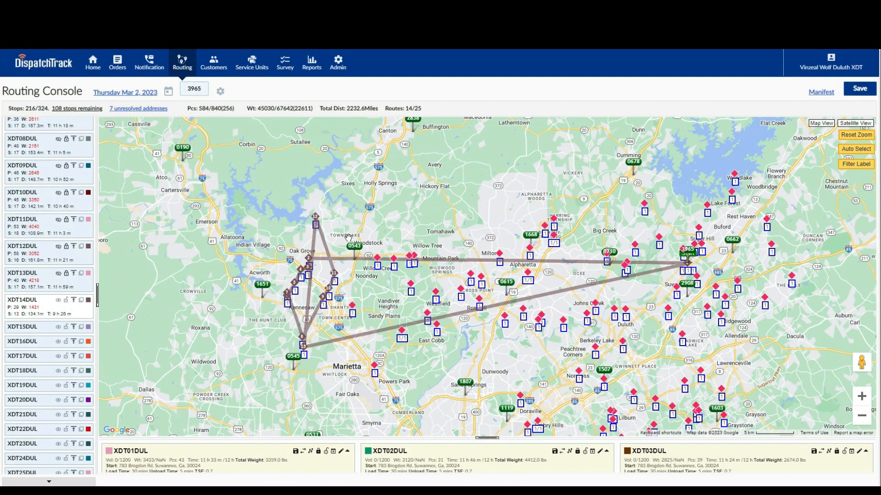
{"action": "left_click", "coordinate": [351, 305]}
{"action": "left_click", "coordinate": [376, 366]}
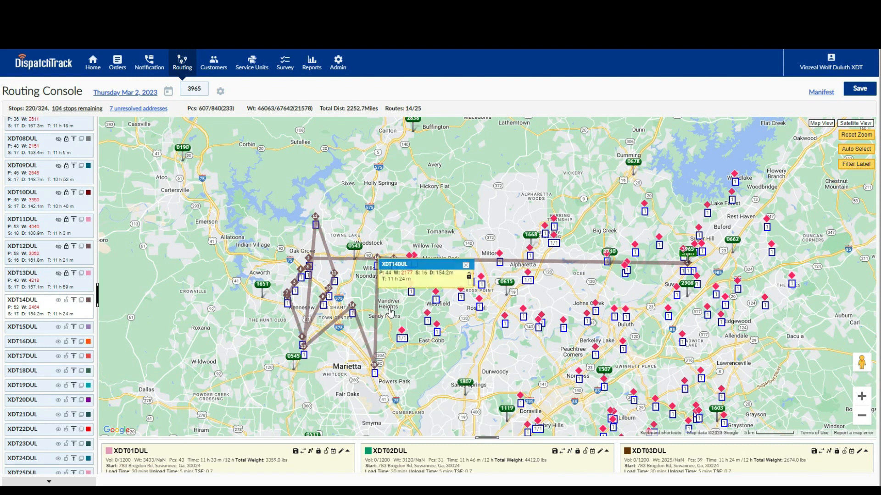
{"action": "left_click", "coordinate": [339, 262]}
{"action": "left_click", "coordinate": [363, 333]}
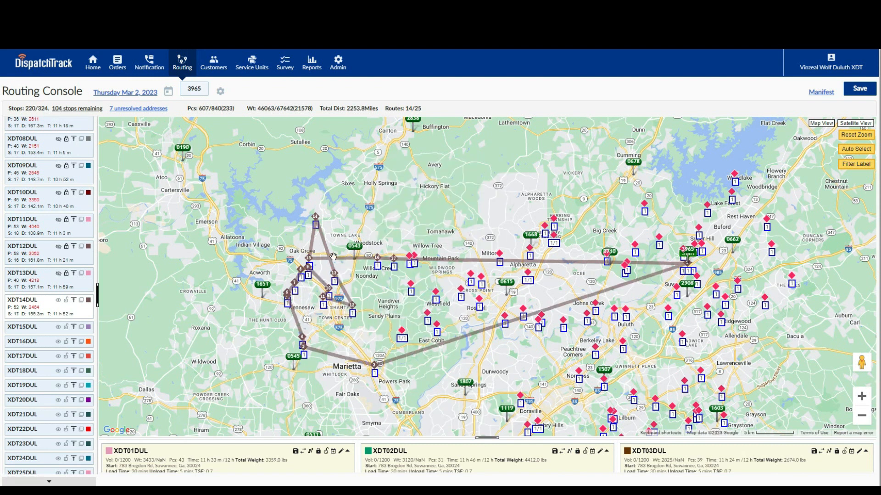
Step: Open the XDT14DUL route details and set its start time to 06:30 AM and TSF to 0.7
{"action": "left_click", "coordinate": [22, 300]}
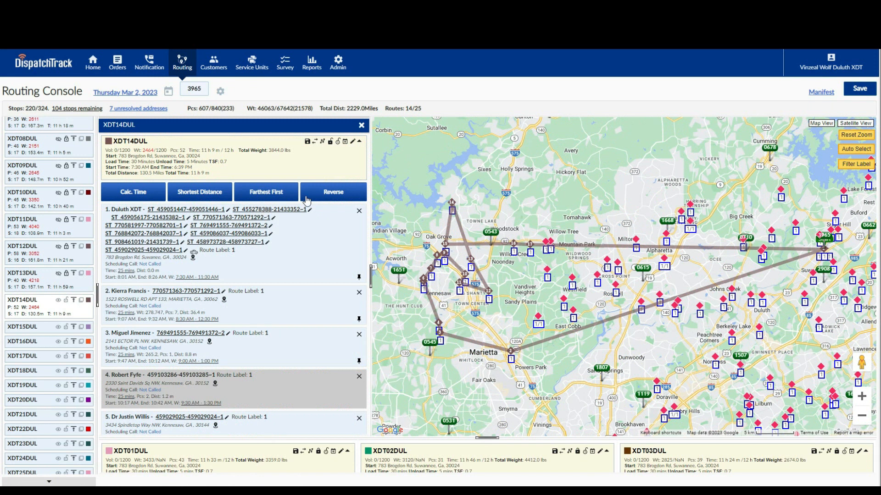
{"action": "left_click", "coordinate": [353, 142]}
{"action": "left_click_drag", "start_coordinate": [350, 159], "coordinate": [292, 158]}
{"action": "type", "text": "06"}
{"action": "left_click", "coordinate": [338, 202]}
{"action": "left_click", "coordinate": [328, 226]}
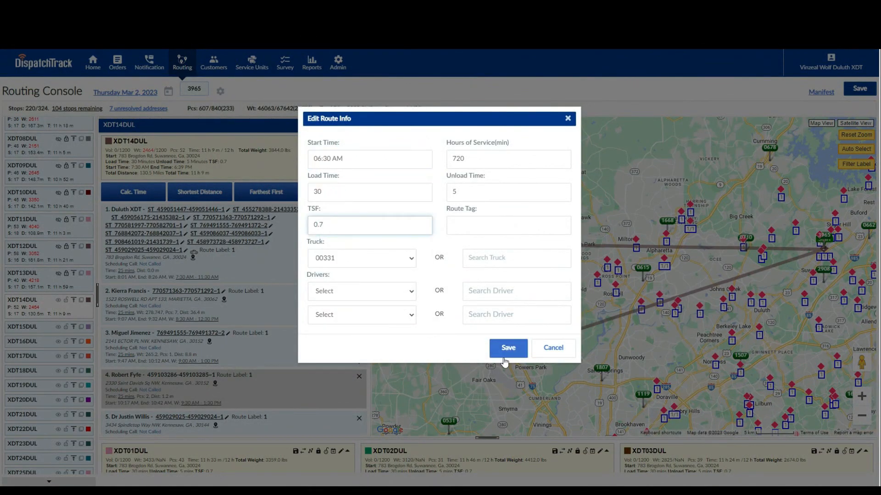
{"action": "left_click", "coordinate": [508, 348]}
Step: Check the stop times of XDT14DUL, lock and hide the route, and close its details
{"action": "scroll", "coordinate": [207, 367], "scroll_direction": "down", "scroll_amount": 10}
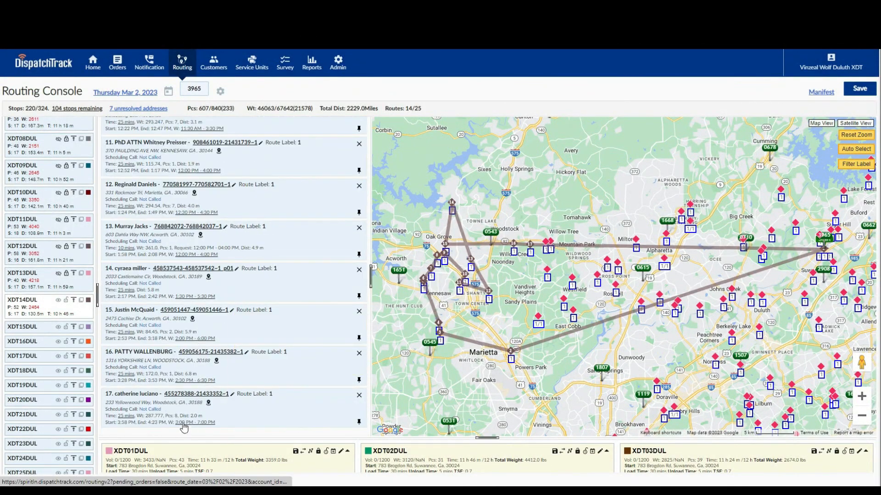
{"action": "left_click", "coordinate": [58, 300]}
{"action": "left_click", "coordinate": [361, 125]}
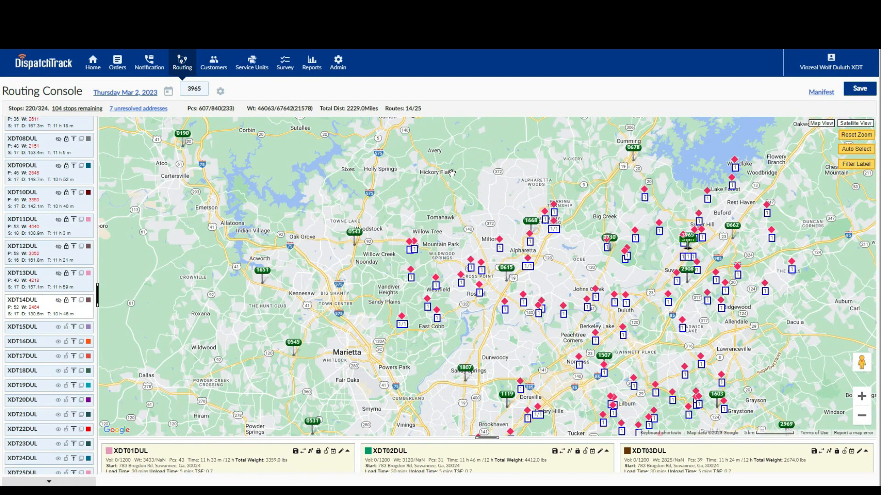
Step: Auto-route the stops around Mountain Park, East Cobb and Roswell to service unit XDT15DUL
{"action": "scroll", "coordinate": [452, 173], "scroll_direction": "down", "scroll_amount": 1}
{"action": "left_click", "coordinate": [848, 149]}
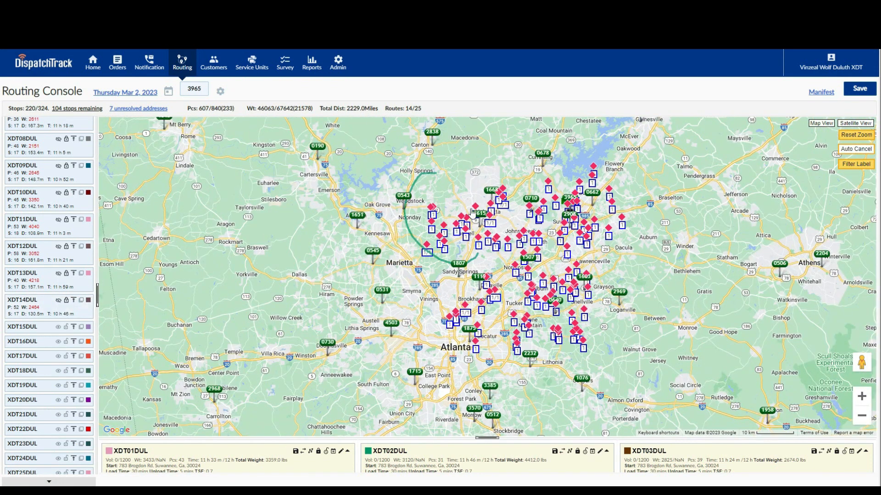
{"action": "left_click_drag", "start_coordinate": [474, 212], "coordinate": [477, 247]}
{"action": "left_click", "coordinate": [443, 349]}
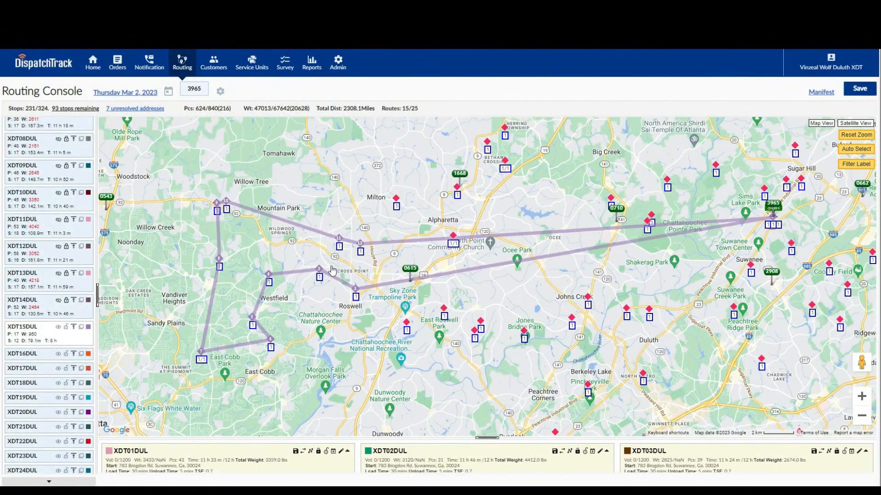
Step: Add five unassigned stops around Milton, Alpharetta and East Roswell to route XDT15DUL
{"action": "left_click", "coordinate": [396, 199]}
{"action": "left_click", "coordinate": [406, 323]}
{"action": "left_click", "coordinate": [443, 309]}
{"action": "left_click", "coordinate": [452, 236]}
{"action": "left_click", "coordinate": [457, 188]}
{"action": "scroll", "coordinate": [457, 189], "scroll_direction": "down", "scroll_amount": 1}
{"action": "mouse_move", "coordinate": [444, 301]}
{"action": "left_mouse_down"}
{"action": "mouse_move", "coordinate": [443, 252]}
{"action": "mouse_move", "coordinate": [441, 318]}
{"action": "left_mouse_up"}
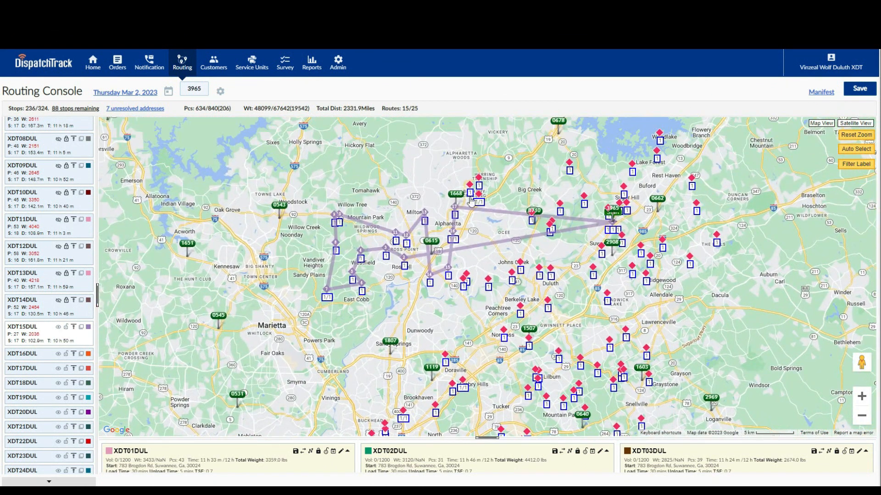
Step: Remove the two East Roswell stops from XDT15DUL and add the three stops near Herring Township
{"action": "left_click", "coordinate": [447, 275]}
{"action": "left_click", "coordinate": [430, 275]}
{"action": "left_click", "coordinate": [469, 184]}
{"action": "left_click", "coordinate": [479, 180]}
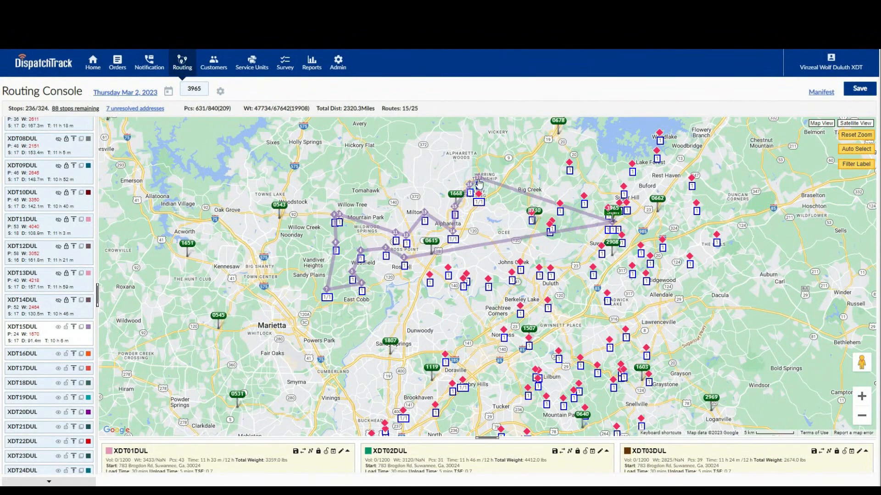
{"action": "left_click", "coordinate": [477, 247]}
{"action": "left_click", "coordinate": [566, 294]}
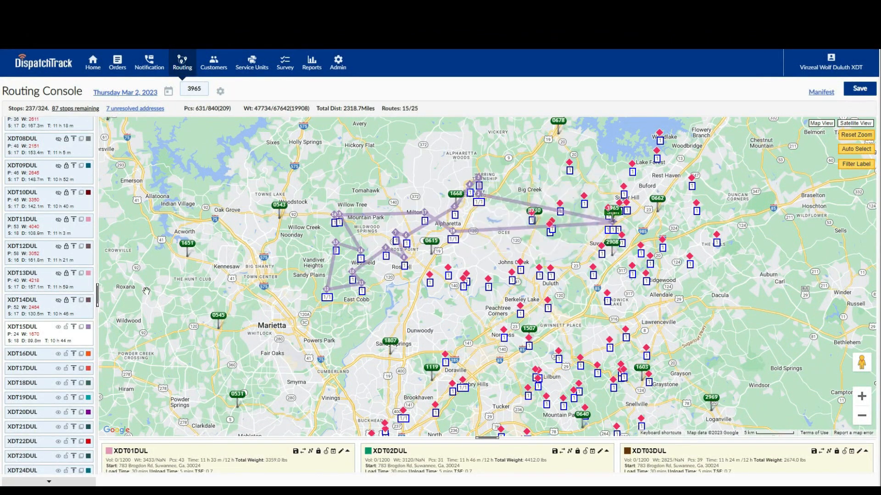
Step: Open the XDT15DUL route details and set its start time to 06:30 AM and TSF to 0.7
{"action": "left_click", "coordinate": [81, 328]}
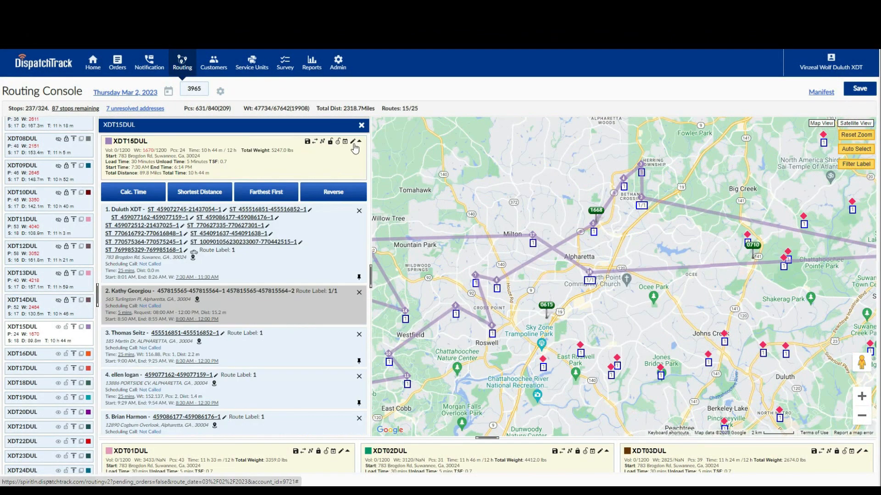
{"action": "left_click", "coordinate": [353, 142]}
{"action": "left_click_drag", "start_coordinate": [345, 159], "coordinate": [308, 160]}
{"action": "type", "text": "06"}
{"action": "left_click", "coordinate": [339, 227]}
{"action": "left_click", "coordinate": [339, 226]}
{"action": "left_click", "coordinate": [496, 349]}
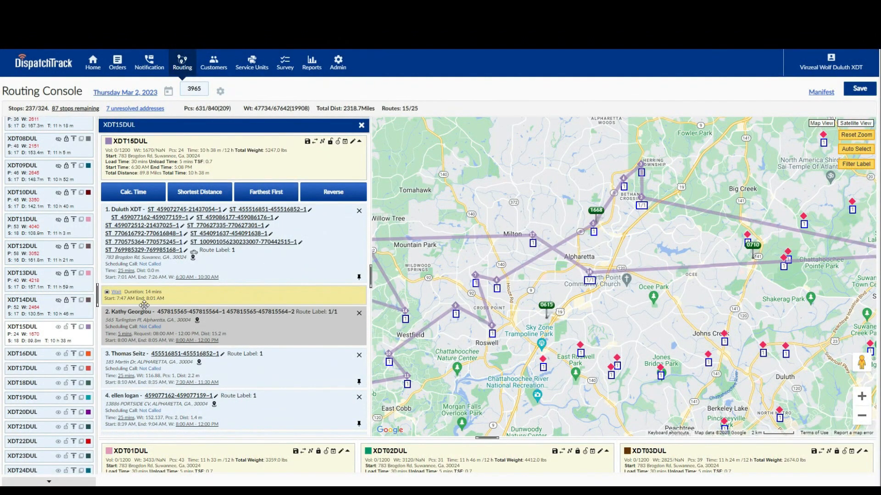
Step: Try reversing the stop order of route XDT15DUL and review the stop times
{"action": "scroll", "coordinate": [309, 340], "scroll_direction": "down", "scroll_amount": 5}
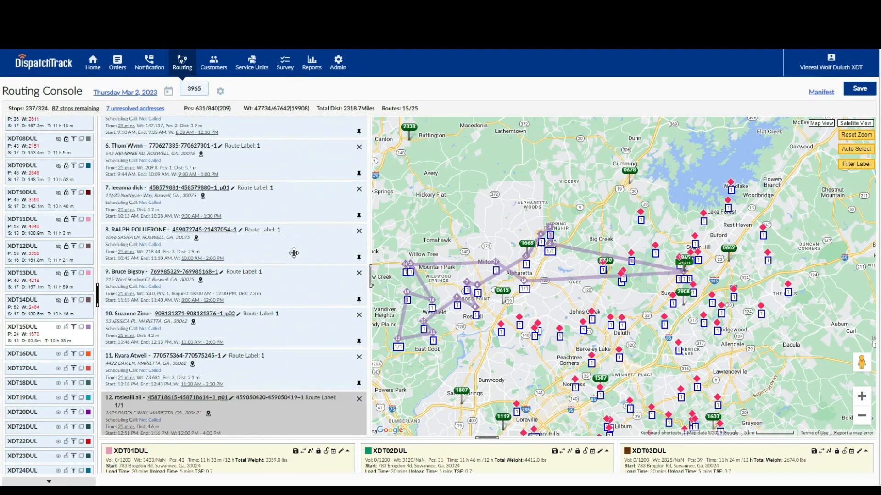
{"action": "scroll", "coordinate": [309, 340], "scroll_direction": "up", "scroll_amount": 5}
{"action": "left_click", "coordinate": [331, 193]}
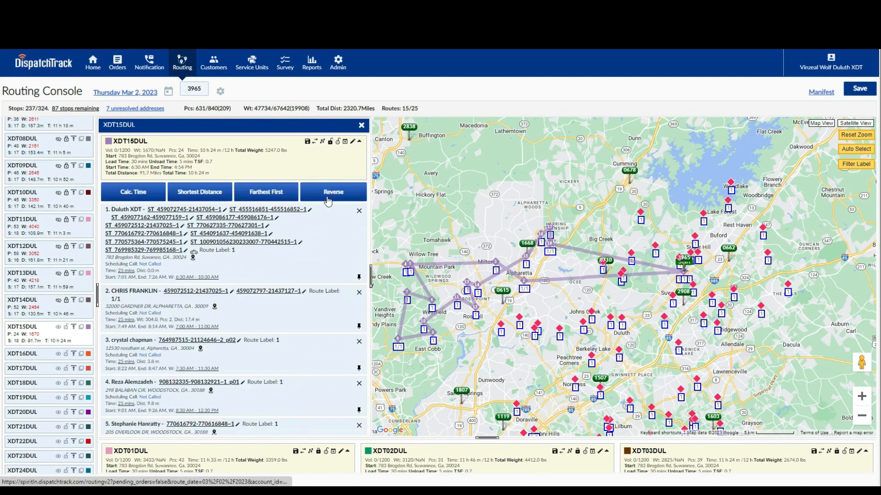
{"action": "scroll", "coordinate": [309, 286], "scroll_direction": "down", "scroll_amount": 5}
{"action": "scroll", "coordinate": [309, 285], "scroll_direction": "down", "scroll_amount": 5}
{"action": "scroll", "coordinate": [274, 349], "scroll_direction": "up", "scroll_amount": 10}
{"action": "left_click", "coordinate": [333, 140]}
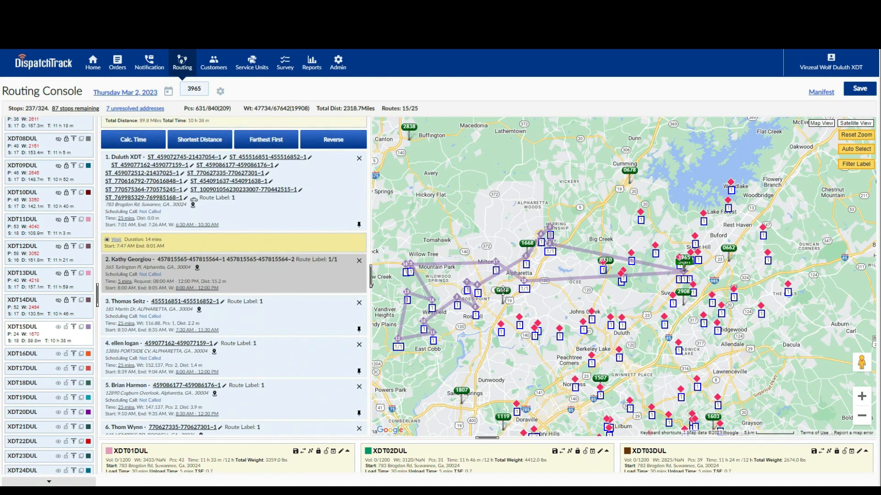
Step: Move the second stop of XDT15DUL down to fourth place and check the remaining stop times
{"action": "scroll", "coordinate": [566, 259], "scroll_direction": "up", "scroll_amount": 2}
{"action": "left_click_drag", "start_coordinate": [538, 169], "coordinate": [580, 250]}
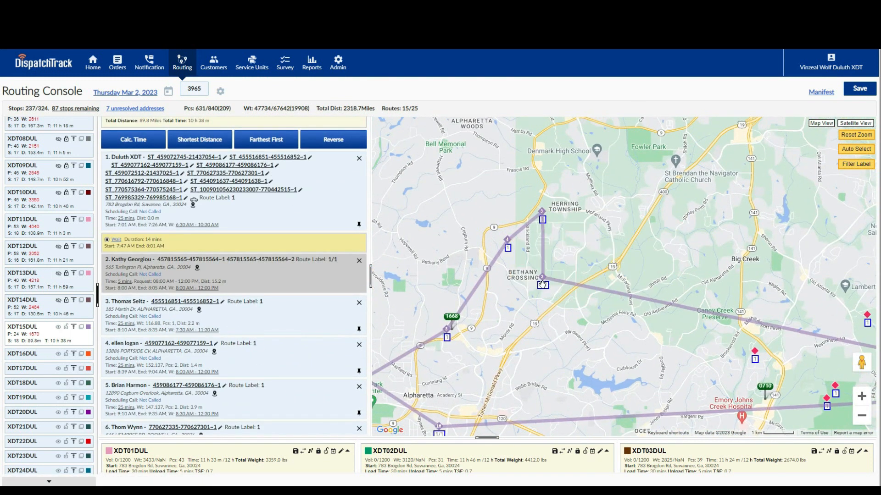
{"action": "left_click_drag", "start_coordinate": [258, 260], "coordinate": [262, 353]}
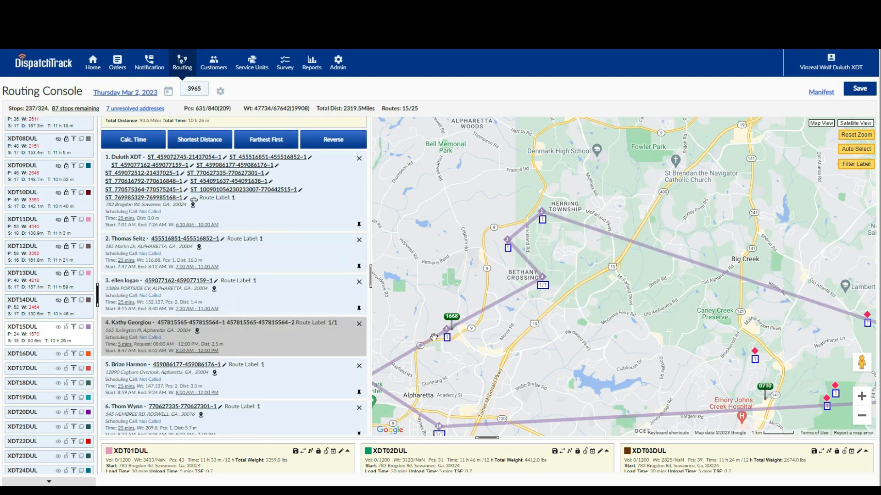
{"action": "scroll", "coordinate": [193, 321], "scroll_direction": "down", "scroll_amount": 10}
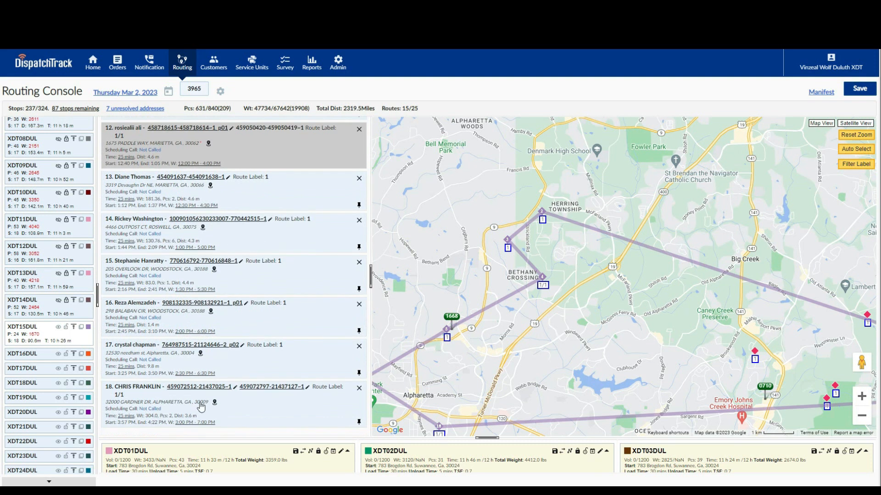
Step: Lock and hide route XDT15DUL and close its details
{"action": "left_click", "coordinate": [66, 327]}
{"action": "left_click", "coordinate": [59, 327]}
{"action": "scroll", "coordinate": [228, 287], "scroll_direction": "up", "scroll_amount": 10}
{"action": "left_click", "coordinate": [359, 123]}
Step: Auto-route the Buckhead and Decatur stops near Atlanta to XDT16DUL, and add the stops around Doraville, Clarkston and Stone Mountain
{"action": "scroll", "coordinate": [482, 241], "scroll_direction": "down", "scroll_amount": 2}
{"action": "left_click_drag", "start_coordinate": [482, 244], "coordinate": [431, 158]}
{"action": "left_click_drag", "start_coordinate": [417, 274], "coordinate": [413, 192]}
{"action": "right_click", "coordinate": [411, 187]}
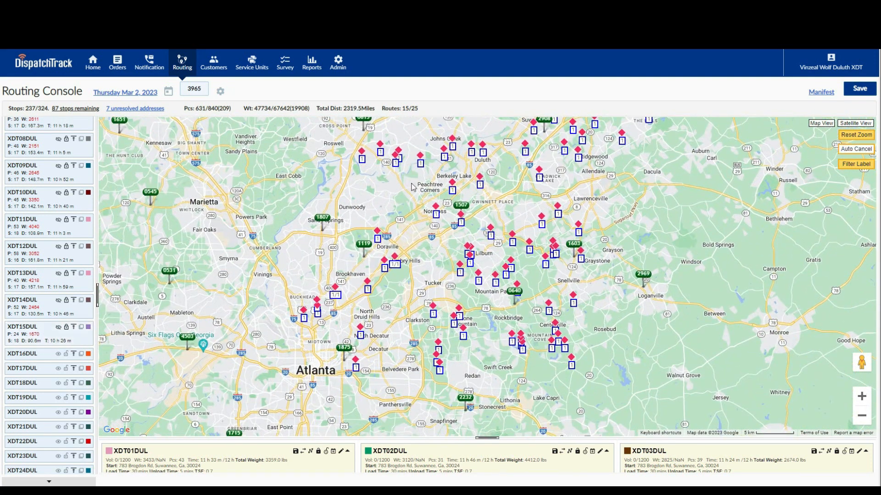
{"action": "left_click_drag", "start_coordinate": [427, 336], "coordinate": [381, 198]}
{"action": "left_click", "coordinate": [521, 301]}
{"action": "left_click", "coordinate": [436, 346]}
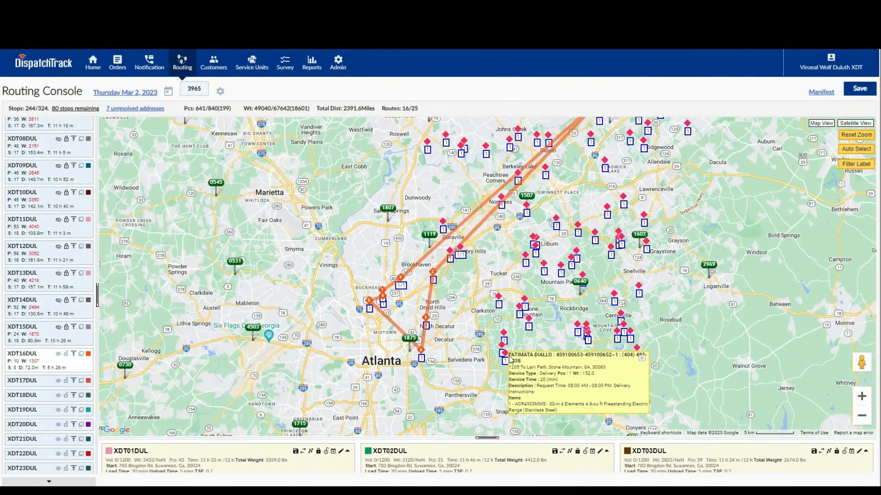
{"action": "left_click", "coordinate": [502, 345]}
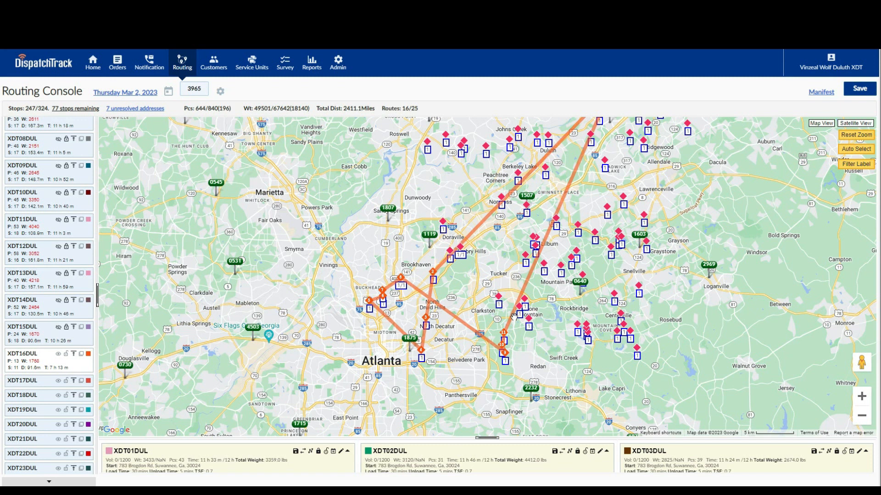
{"action": "left_click", "coordinate": [498, 299]}
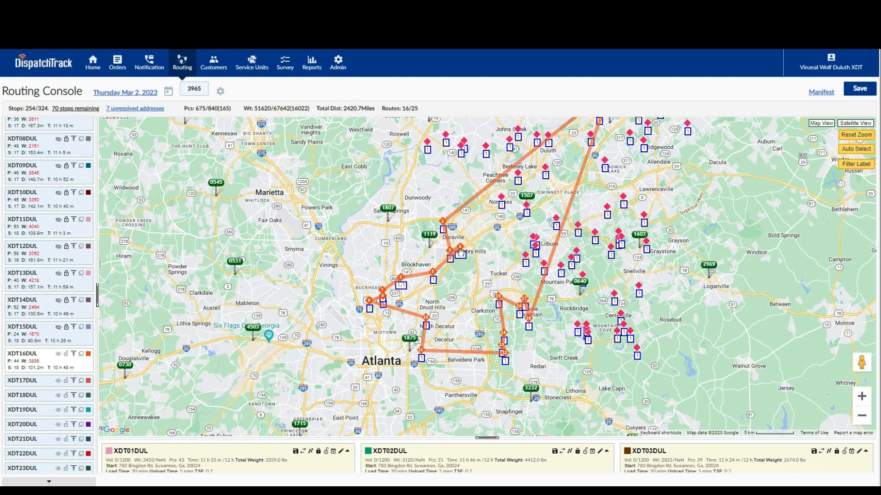
Step: Open the XDT16DUL route details and set its start time to 06:30 AM
{"action": "left_click", "coordinate": [81, 355]}
{"action": "left_click", "coordinate": [347, 141]}
{"action": "left_click_drag", "start_coordinate": [344, 159], "coordinate": [283, 159]}
{"action": "type", "text": "06:30 AM"}
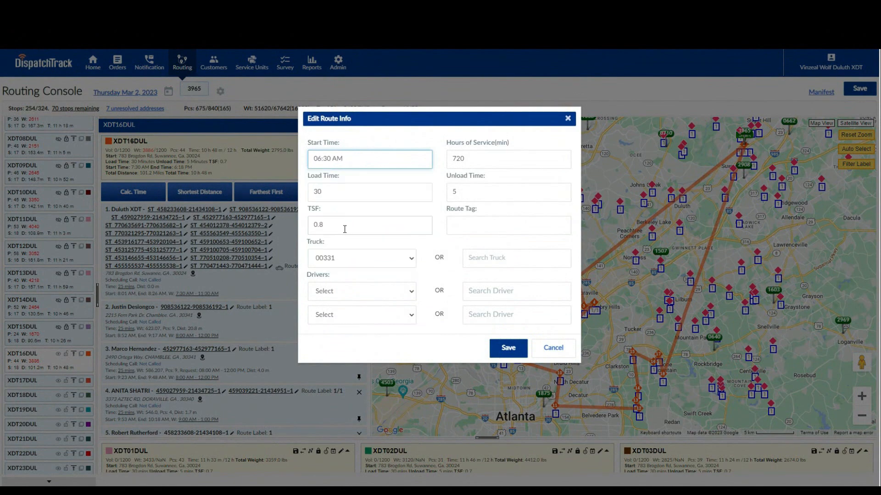
{"action": "left_click", "coordinate": [344, 227]}
{"action": "left_click", "coordinate": [516, 352]}
Step: Move the fourth stop of XDT16DUL ahead of the third stop
{"action": "scroll", "coordinate": [289, 298], "scroll_direction": "down", "scroll_amount": 3}
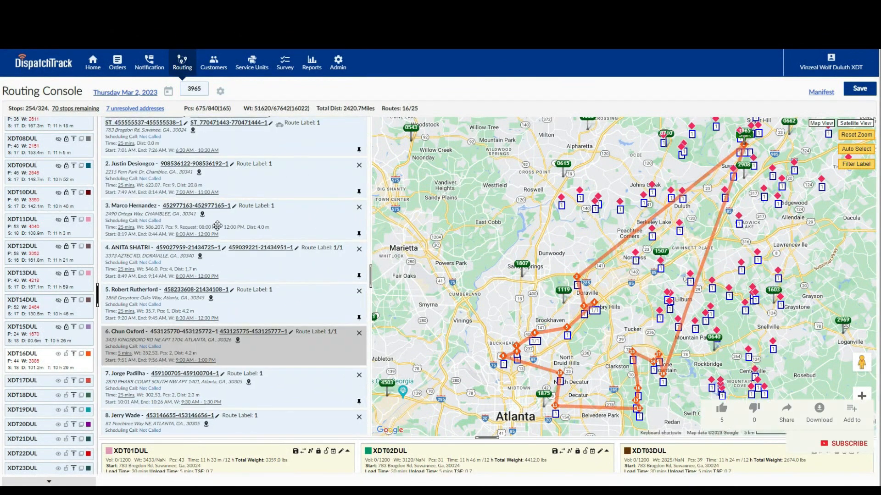
{"action": "left_click_drag", "start_coordinate": [200, 279], "coordinate": [201, 218]}
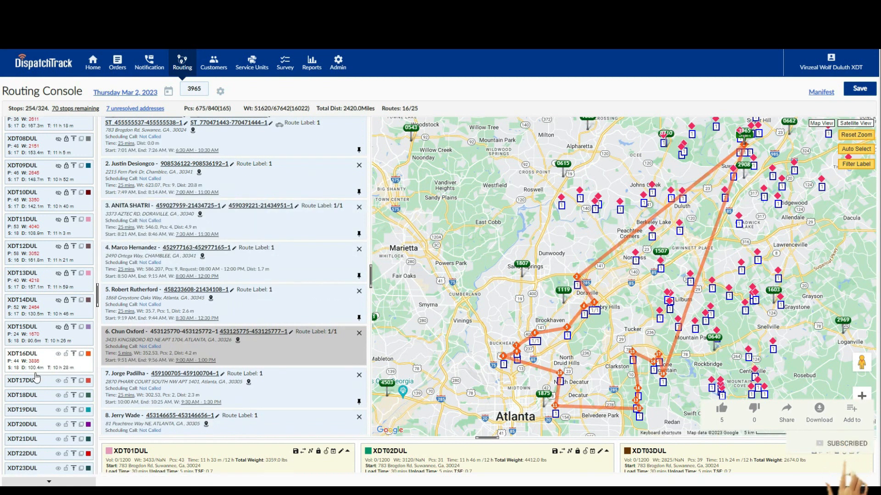
{"action": "scroll", "coordinate": [697, 349], "scroll_direction": "up", "scroll_amount": 1}
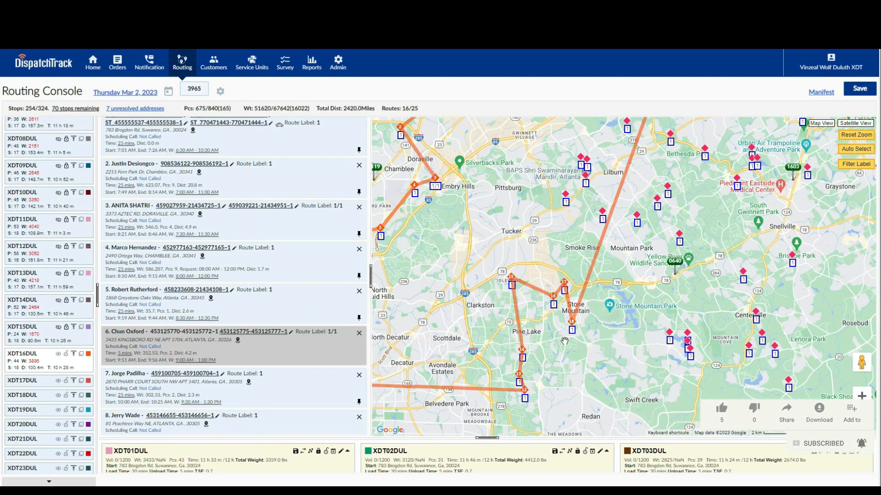
Step: Move the eighteenth stop of XDT16DUL up to fifteenth and resequence the stops after it so the Tucker stop comes last
{"action": "scroll", "coordinate": [205, 321], "scroll_direction": "down", "scroll_amount": 9}
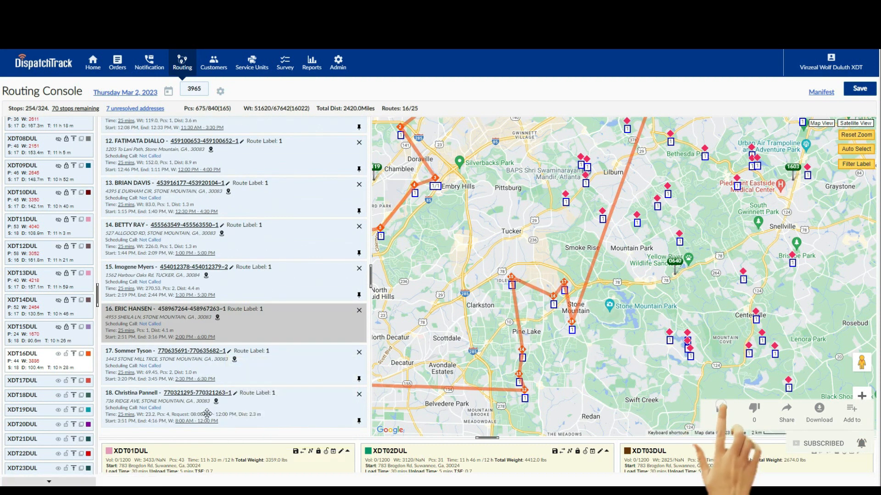
{"action": "scroll", "coordinate": [436, 337], "scroll_direction": "down", "scroll_amount": 1}
{"action": "left_click_drag", "start_coordinate": [436, 337], "coordinate": [464, 329]}
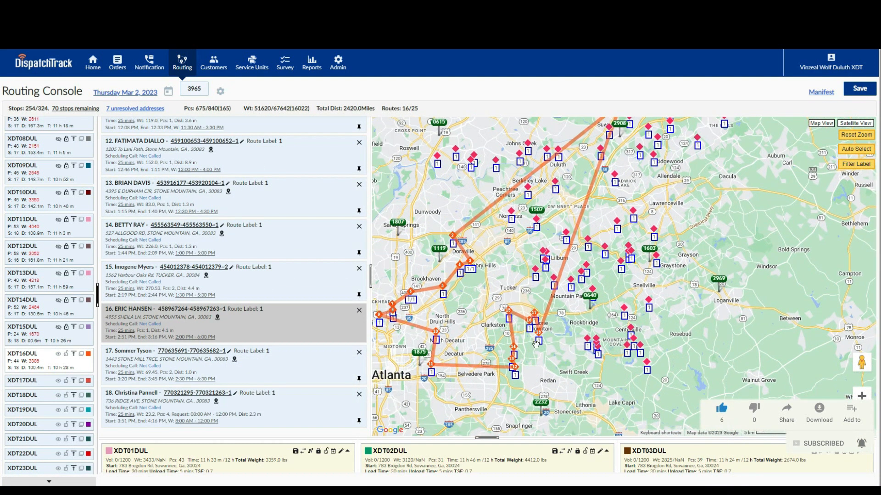
{"action": "left_click_drag", "start_coordinate": [278, 404], "coordinate": [262, 254]}
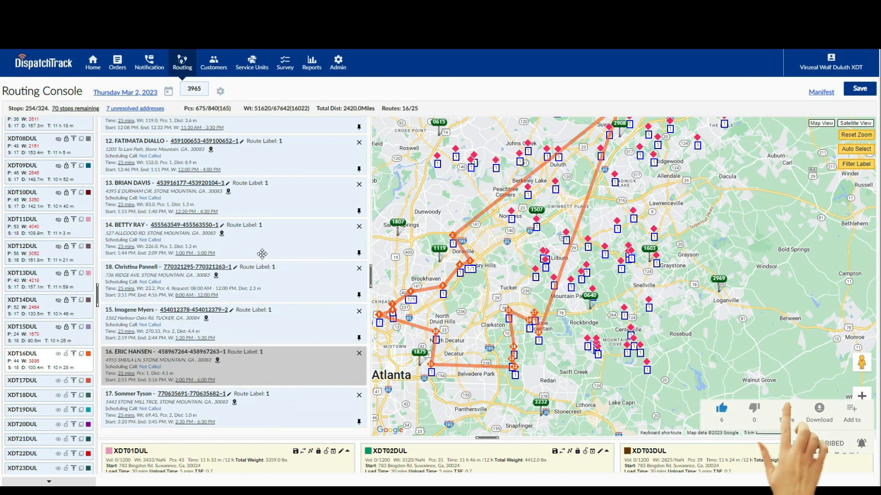
{"action": "left_click_drag", "start_coordinate": [241, 362], "coordinate": [233, 305]}
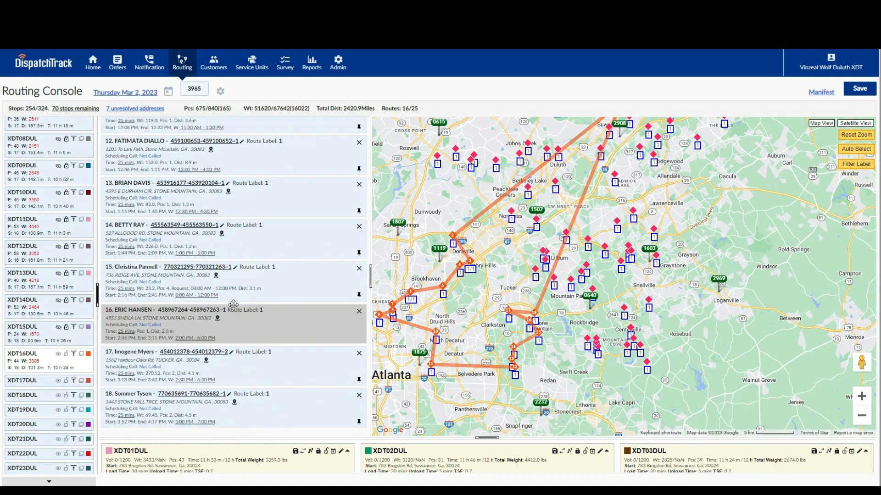
{"action": "left_click_drag", "start_coordinate": [247, 404], "coordinate": [251, 358]}
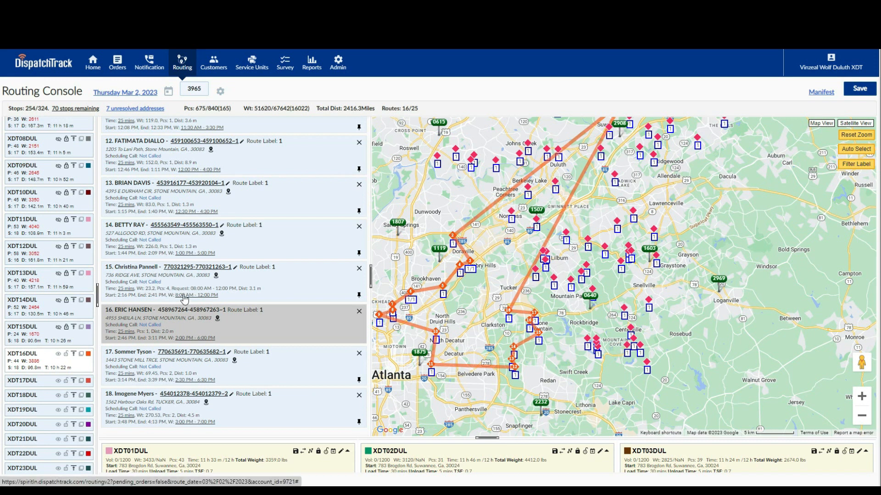
Step: Reverse XDT16DUL and move its final Chamblee and Doraville stops back near the start of the route
{"action": "left_click_drag", "start_coordinate": [238, 295], "coordinate": [198, 333]}
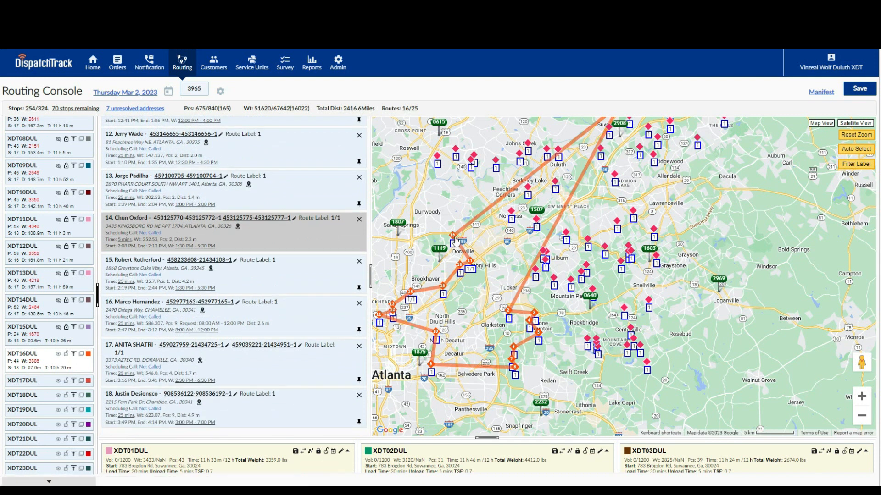
{"action": "left_click_drag", "start_coordinate": [217, 402], "coordinate": [206, 117]}
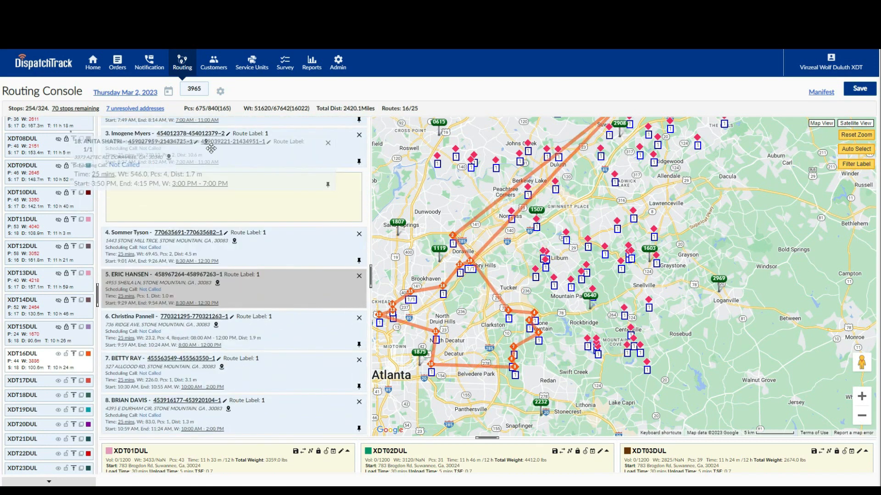
{"action": "left_click_drag", "start_coordinate": [214, 406], "coordinate": [231, 239]}
{"action": "scroll", "coordinate": [211, 284], "scroll_direction": "down", "scroll_amount": 5}
{"action": "scroll", "coordinate": [198, 302], "scroll_direction": "down", "scroll_amount": 6}
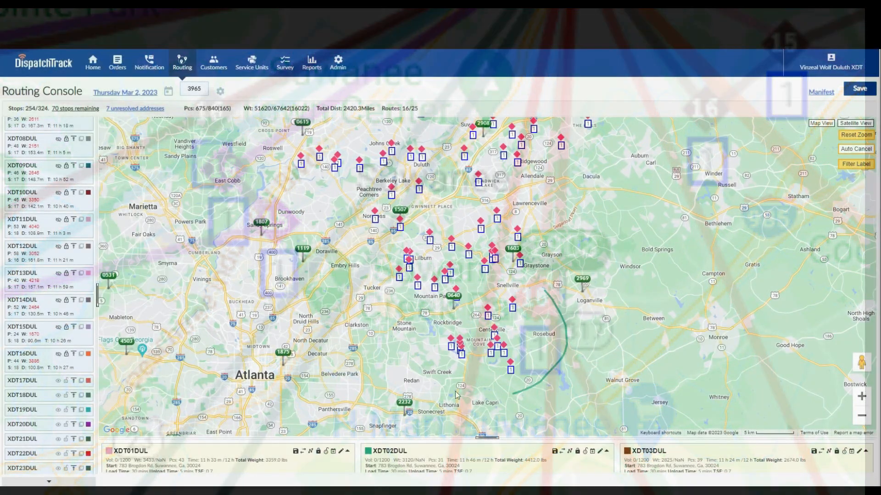
Step: Auto-route the cluster of stops around Centerville, Mountain Cove and Snellville to XDT17DUL
{"action": "left_click_drag", "start_coordinate": [456, 396], "coordinate": [543, 289]}
{"action": "left_click", "coordinate": [521, 302]}
{"action": "left_click", "coordinate": [372, 271]}
{"action": "left_click", "coordinate": [441, 348]}
{"action": "scroll", "coordinate": [554, 388], "scroll_direction": "up", "scroll_amount": 2}
{"action": "mouse_move", "coordinate": [556, 337]}
{"action": "left_mouse_down"}
{"action": "mouse_move", "coordinate": [554, 388]}
{"action": "mouse_move", "coordinate": [643, 305]}
{"action": "left_mouse_up"}
{"action": "scroll", "coordinate": [554, 387], "scroll_direction": "up", "scroll_amount": 1}
{"action": "left_click", "coordinate": [407, 311]}
{"action": "left_click", "coordinate": [258, 326]}
{"action": "left_click", "coordinate": [258, 310]}
{"action": "left_click", "coordinate": [370, 188]}
{"action": "left_click_drag", "start_coordinate": [372, 234], "coordinate": [431, 380]}
{"action": "left_click", "coordinate": [302, 259]}
{"action": "scroll", "coordinate": [410, 236], "scroll_direction": "down", "scroll_amount": 1}
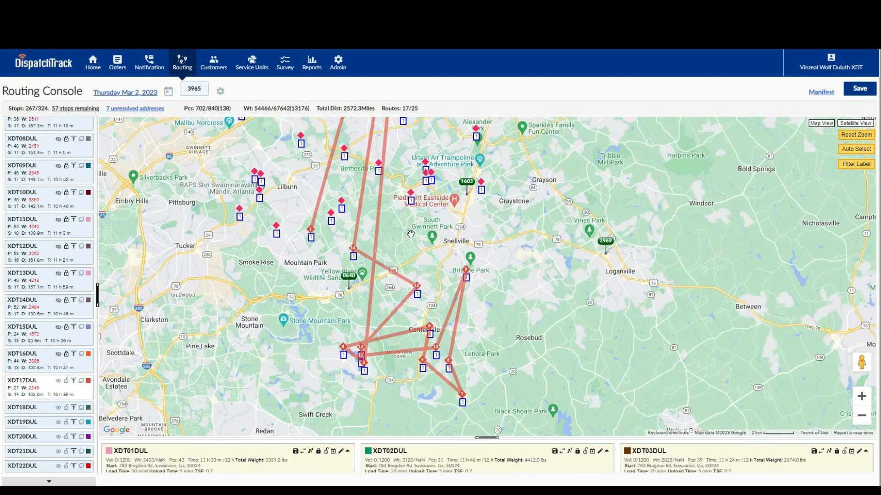
Step: Add the three stops between Mountain Park and Lilburn to XDT17DUL and resequence the route by shortest distance
{"action": "left_click_drag", "start_coordinate": [411, 235], "coordinate": [424, 271]}
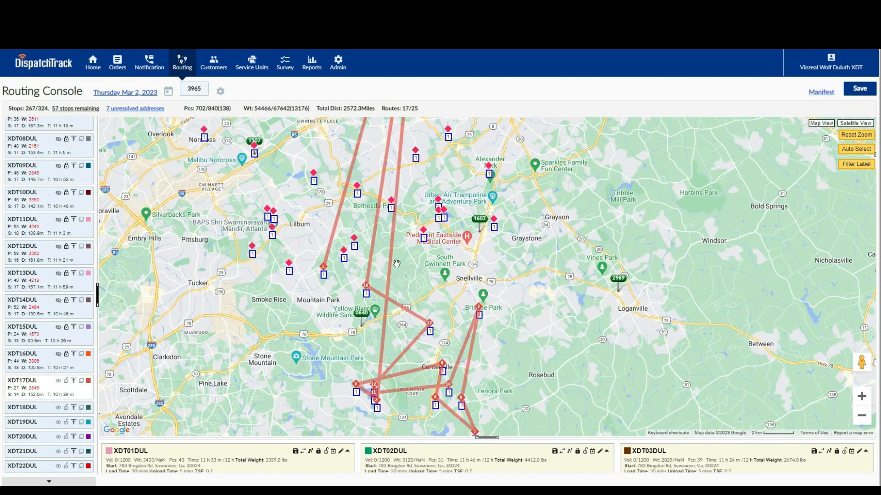
{"action": "left_click", "coordinate": [344, 250]}
{"action": "left_click", "coordinate": [354, 238]}
{"action": "left_click", "coordinate": [289, 263]}
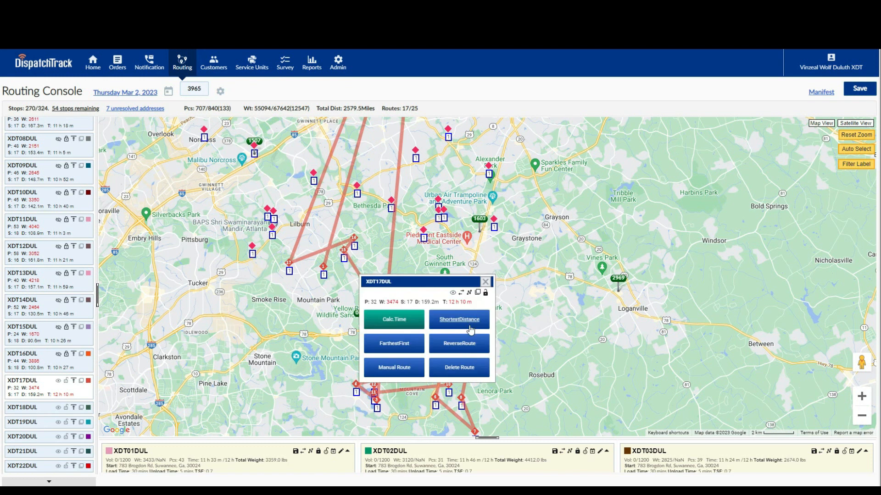
{"action": "left_click", "coordinate": [459, 320]}
Step: Swap the XDT17DUL stops near Piedmont Eastside Medical Center and east of Mountain Park for the cluster just west of Lilburn
{"action": "left_click_drag", "start_coordinate": [442, 264], "coordinate": [474, 320]}
{"action": "left_click", "coordinate": [459, 290]}
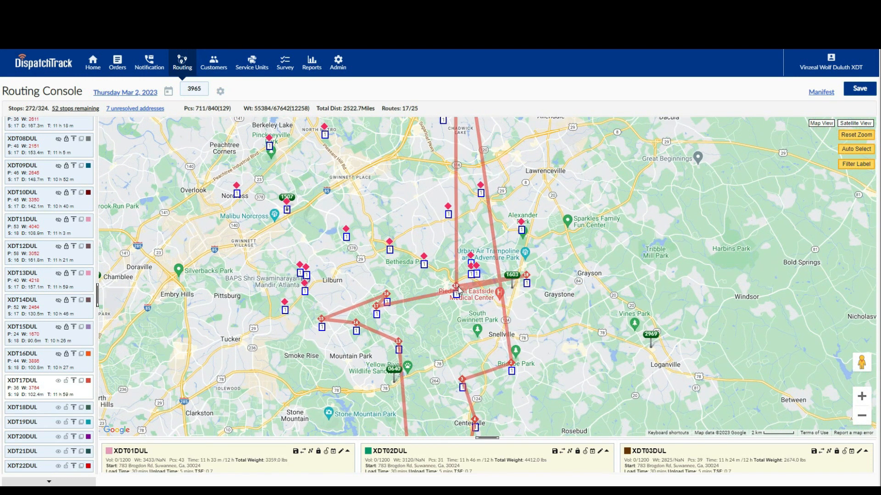
{"action": "scroll", "coordinate": [579, 265], "scroll_direction": "down", "scroll_amount": 1}
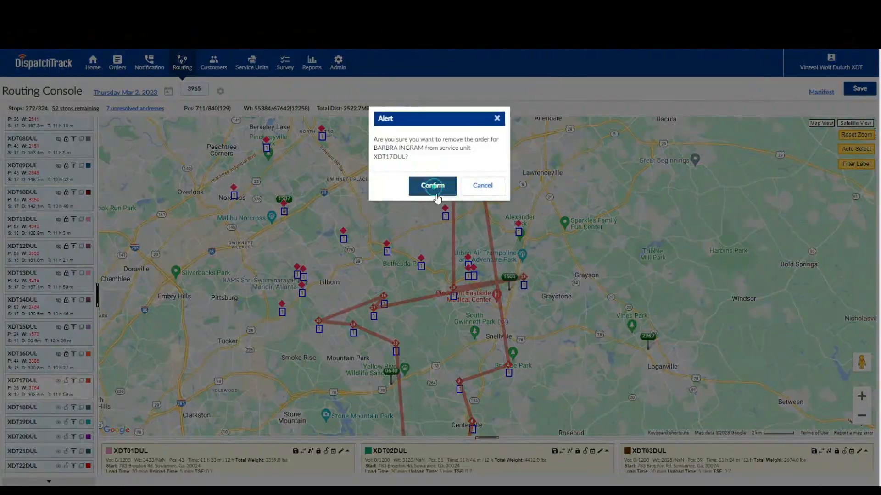
{"action": "left_click", "coordinate": [432, 186]}
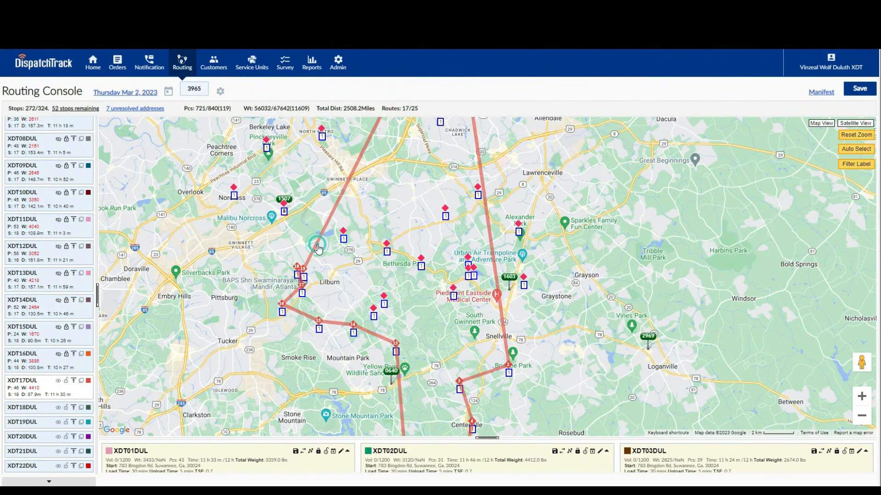
Step: Reverse XDT17DUL, then set its start time to 06:30 AM and TSF to 0.7 in the route details
{"action": "scroll", "coordinate": [336, 321], "scroll_direction": "down", "scroll_amount": 1}
{"action": "left_click", "coordinate": [82, 381]}
{"action": "left_click", "coordinate": [334, 192]}
{"action": "left_click", "coordinate": [352, 141]}
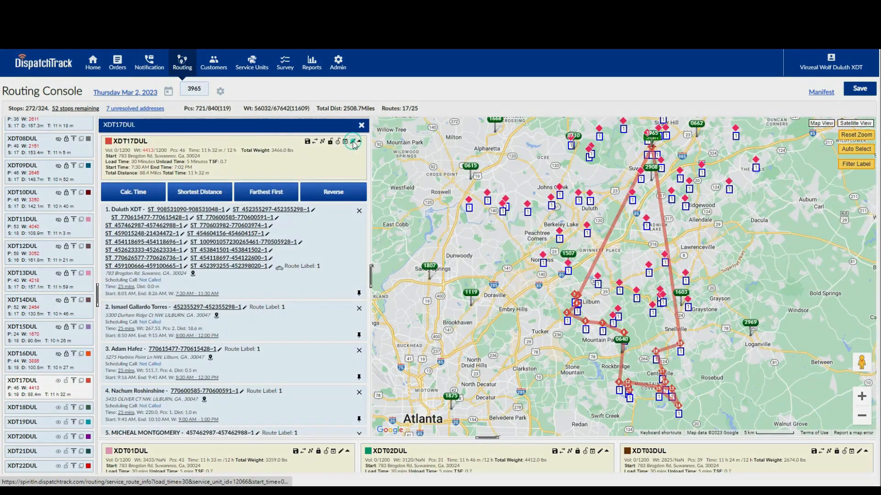
{"action": "left_click", "coordinate": [321, 158]}
{"action": "type", "text": "06"}
{"action": "left_click", "coordinate": [326, 201]}
{"action": "left_click", "coordinate": [327, 226]}
{"action": "left_click", "coordinate": [508, 348]}
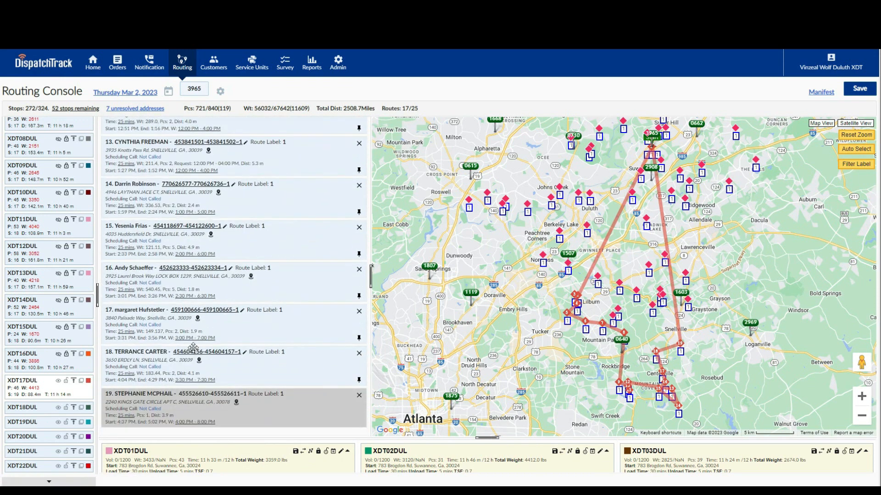
{"action": "left_click", "coordinate": [362, 125]}
Step: Auto-route the stops around Lilburn, Bethesda Park and Grayson to XDT18DUL
{"action": "left_click", "coordinate": [855, 149]}
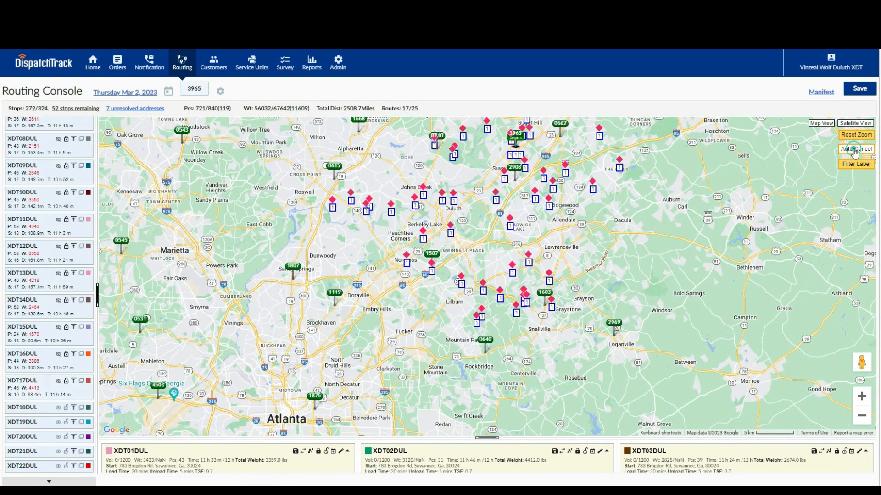
{"action": "left_click_drag", "start_coordinate": [485, 226], "coordinate": [455, 224]}
{"action": "left_click", "coordinate": [521, 302]}
{"action": "left_click", "coordinate": [440, 201]}
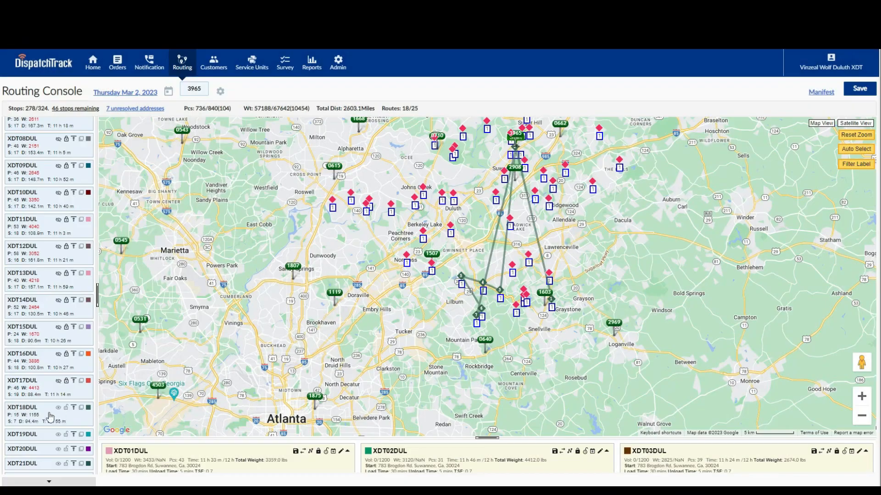
Step: Add the stops around Urban Air Trampoline Park, Alexander Park, Lawrenceville and Norcross to XDT18DUL
{"action": "left_click", "coordinate": [49, 416]}
{"action": "scroll", "coordinate": [517, 310], "scroll_direction": "up", "scroll_amount": 1}
{"action": "left_click_drag", "start_coordinate": [516, 310], "coordinate": [422, 372]}
{"action": "left_click", "coordinate": [422, 371]}
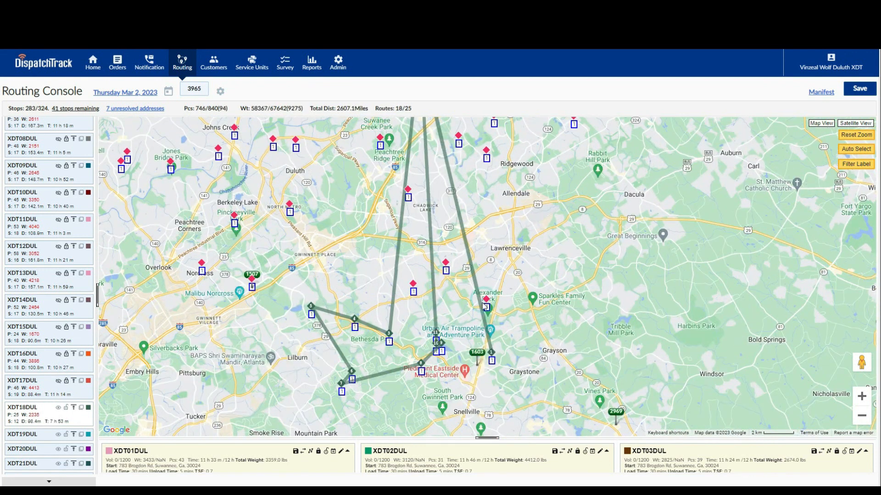
{"action": "left_click", "coordinate": [446, 269]}
{"action": "left_click_drag", "start_coordinate": [211, 271], "coordinate": [279, 278]}
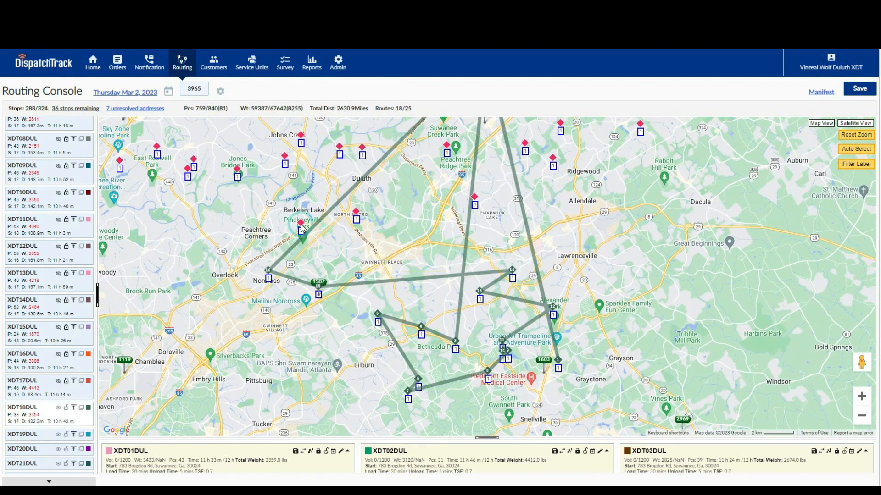
Step: Add the Berkeley Lake and Chadwick Lake stops to XDT18DUL and resequence it by shortest distance
{"action": "left_click", "coordinate": [386, 280]}
{"action": "left_click", "coordinate": [482, 326]}
{"action": "scroll", "coordinate": [525, 268], "scroll_direction": "down", "scroll_amount": 1}
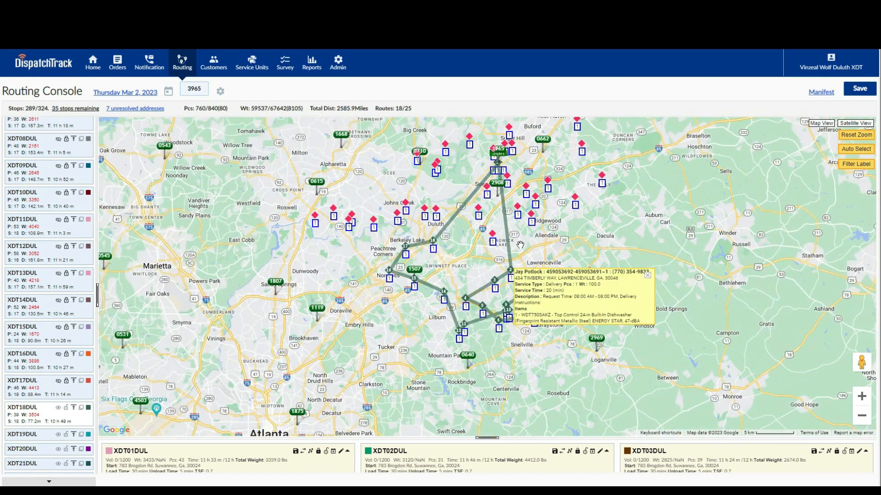
{"action": "left_click", "coordinate": [510, 252]}
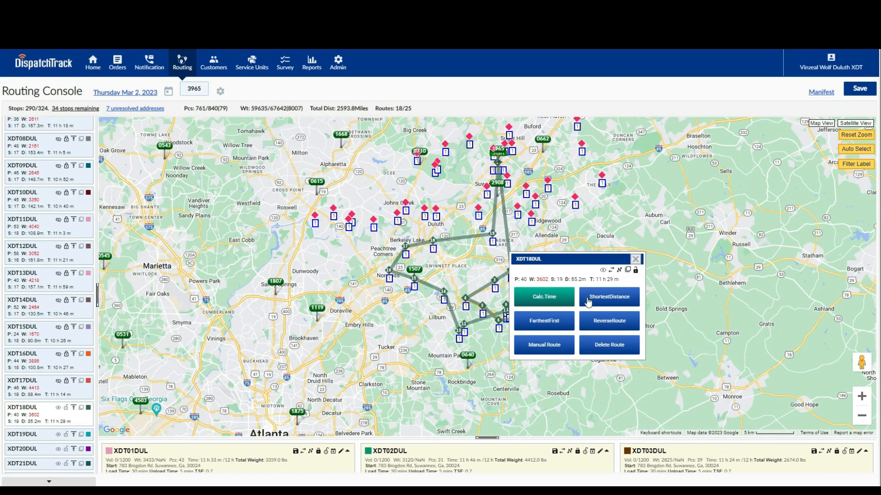
{"action": "left_click", "coordinate": [608, 296]}
Step: Open the XDT18DUL route details and set its start time to 06:30 AM and TSF to 0.7
{"action": "left_click", "coordinate": [81, 407]}
{"action": "left_click", "coordinate": [340, 141]}
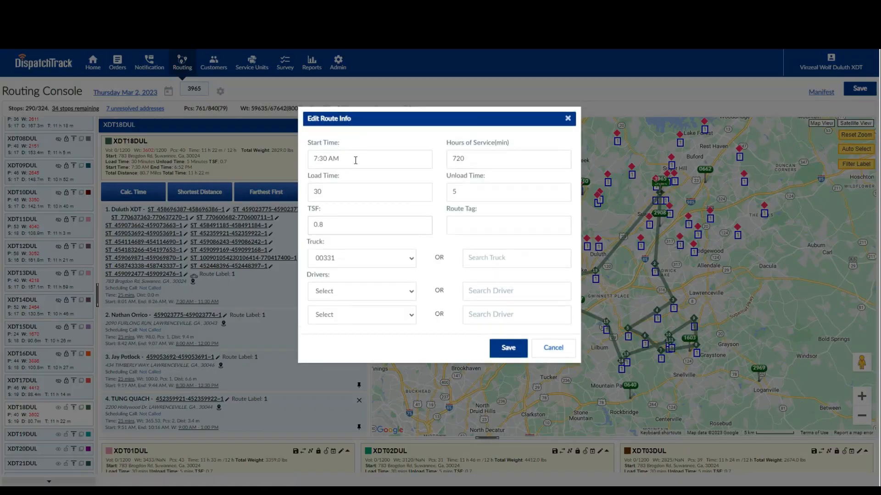
{"action": "left_click", "coordinate": [507, 348]}
{"action": "scroll", "coordinate": [205, 371], "scroll_direction": "down", "scroll_amount": 10}
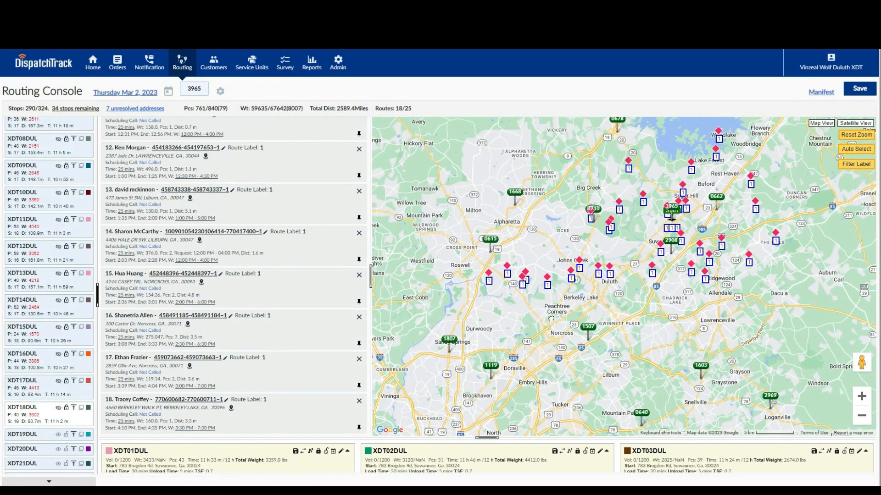
Step: Auto-route the stops between East Roswell Park, Johns Creek and Big Creek to XDT19DUL
{"action": "left_click_drag", "start_coordinate": [674, 274], "coordinate": [668, 286]}
{"action": "left_click", "coordinate": [656, 301]}
{"action": "left_click", "coordinate": [372, 273]}
{"action": "left_click", "coordinate": [437, 346]}
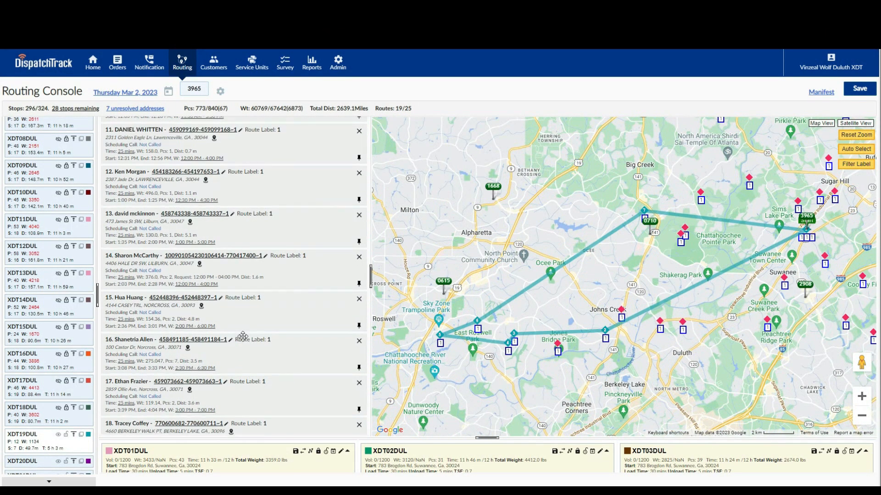
Step: Add the stops around Johns Creek, Duluth, Chattahoochee Pointe Park, Cumming and Suwanee to XDT19DUL
{"action": "left_click_drag", "start_coordinate": [558, 348], "coordinate": [686, 321]}
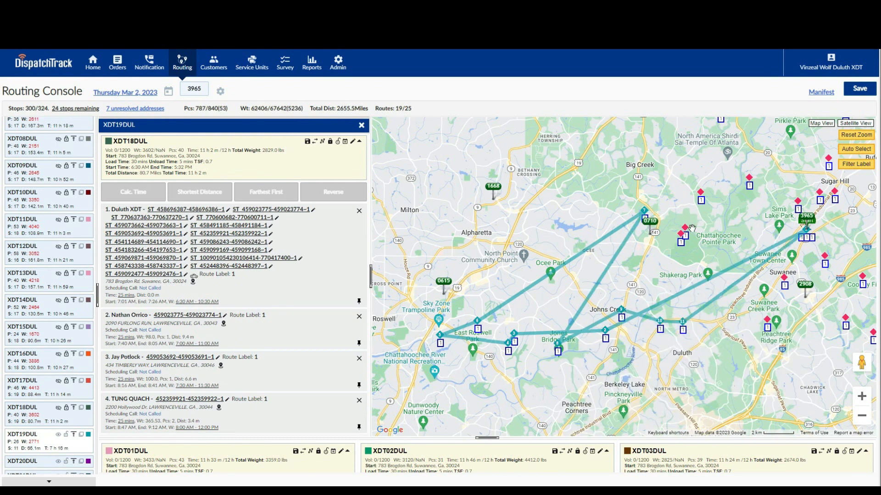
{"action": "scroll", "coordinate": [692, 232], "scroll_direction": "down", "scroll_amount": 2}
{"action": "left_click_drag", "start_coordinate": [638, 285], "coordinate": [644, 260]}
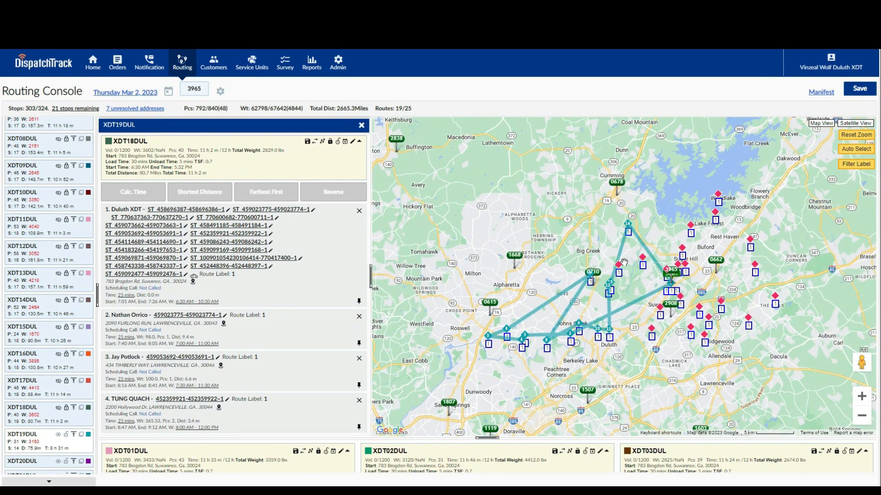
{"action": "scroll", "coordinate": [661, 258], "scroll_direction": "up", "scroll_amount": 2}
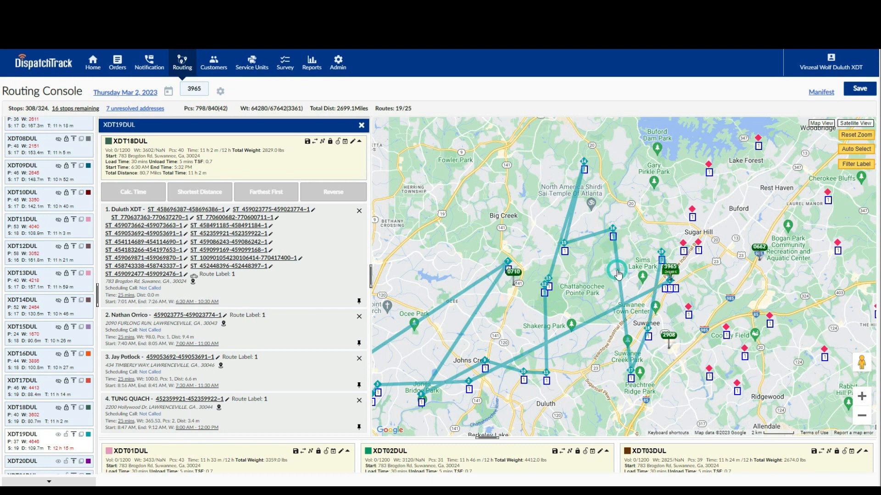
Step: Set the XDT19DUL start time to 06:30 AM and its TSF to 0.7
{"action": "left_click", "coordinate": [353, 141]}
{"action": "left_click", "coordinate": [333, 228]}
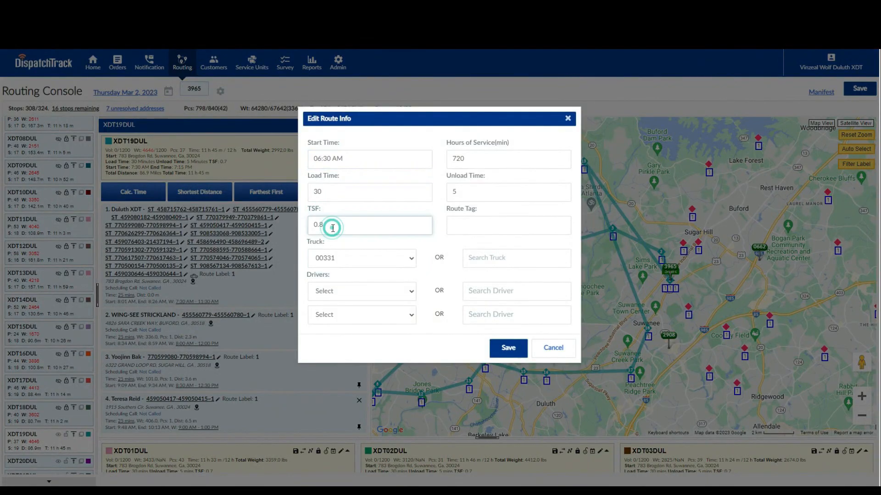
{"action": "left_click", "coordinate": [509, 348]}
Step: Check the details of the Cumming stop, last on XDT19DUL, and remove it from the route
{"action": "left_click", "coordinate": [584, 160]}
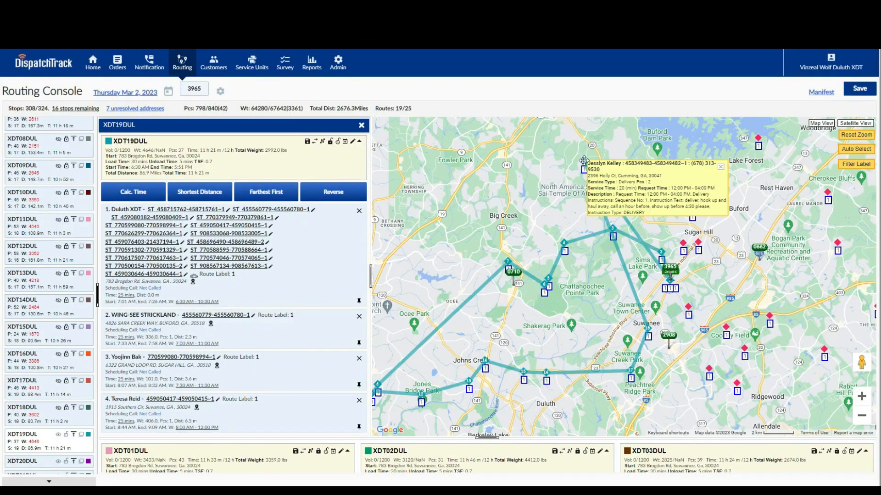
{"action": "left_click", "coordinate": [584, 160]}
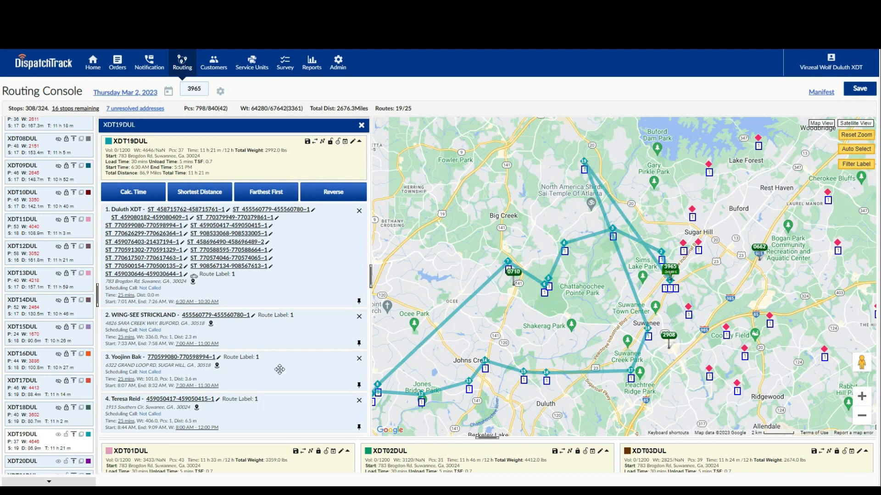
{"action": "scroll", "coordinate": [279, 370], "scroll_direction": "down", "scroll_amount": 10}
{"action": "left_click", "coordinate": [583, 161]}
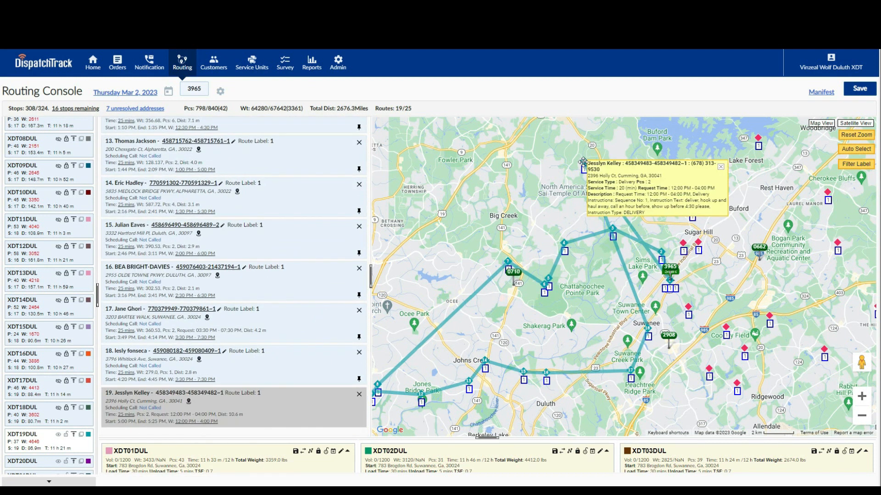
{"action": "left_click", "coordinate": [582, 162]}
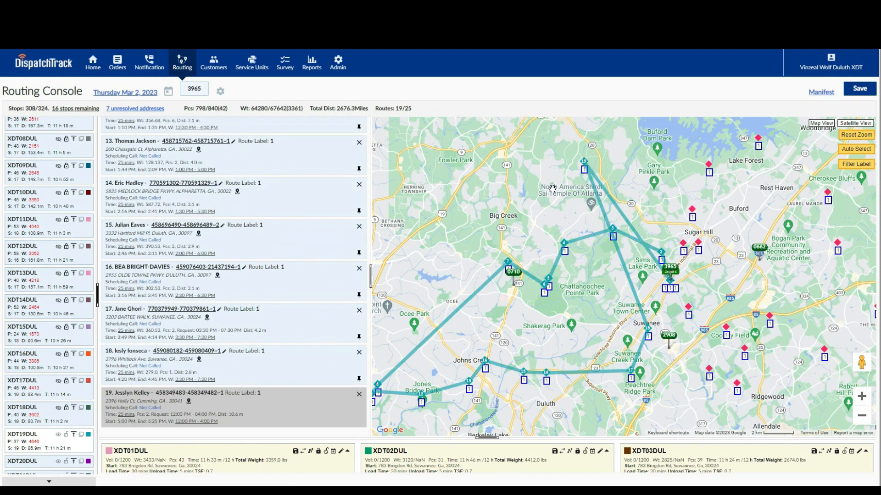
{"action": "left_click", "coordinate": [585, 161]}
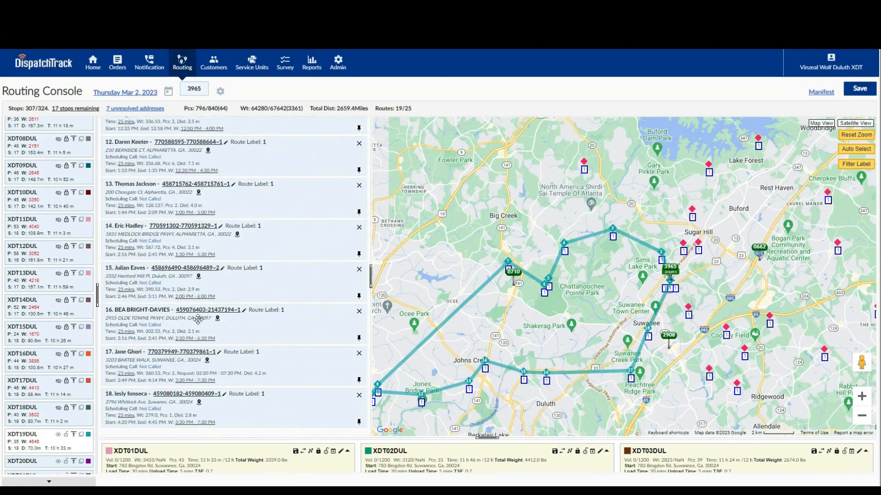
Step: Auto-route the stops between Cumming, Buford, Rest Haven and The Hills to XDT20DUL
{"action": "scroll", "coordinate": [63, 441], "scroll_direction": "down", "scroll_amount": 2}
{"action": "scroll", "coordinate": [540, 269], "scroll_direction": "down", "scroll_amount": 1}
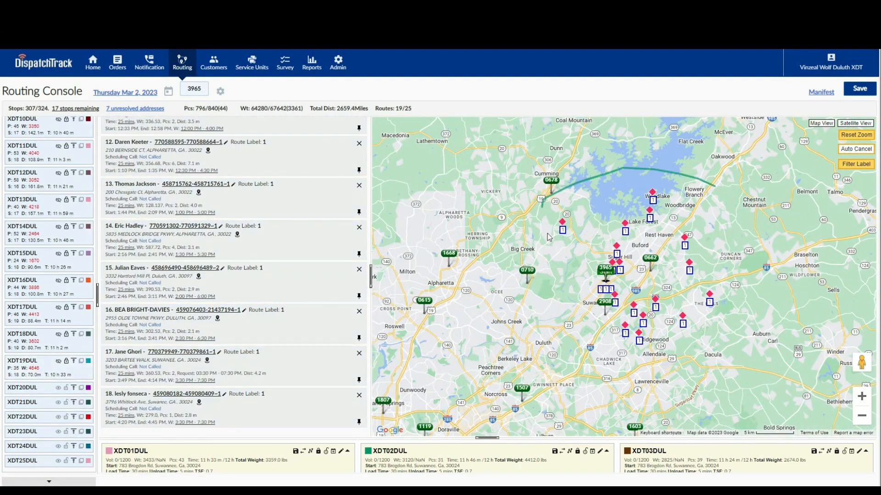
{"action": "left_click_drag", "start_coordinate": [708, 186], "coordinate": [717, 208]}
{"action": "left_click", "coordinate": [439, 346]}
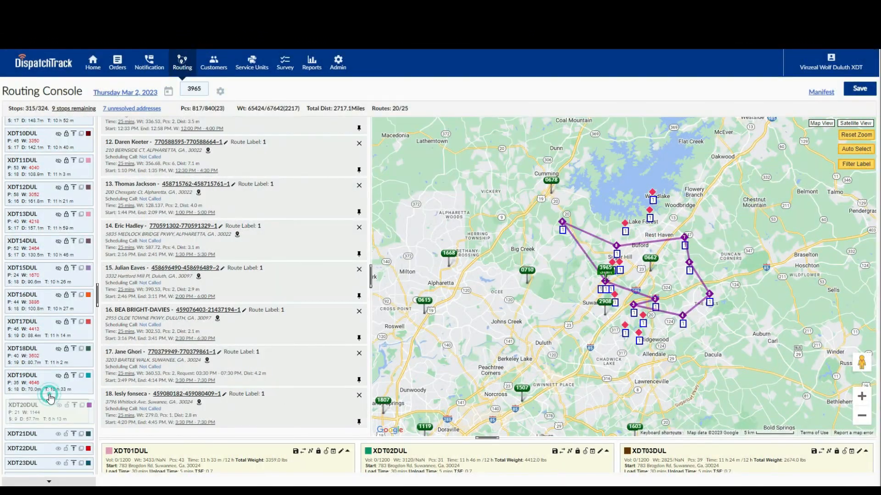
Step: Add the remaining unrouted stops around Ridgewood, Suwanee, Sugar Hill and Lake Forest to XDT20DUL
{"action": "left_click", "coordinate": [629, 404]}
{"action": "left_click", "coordinate": [581, 337]}
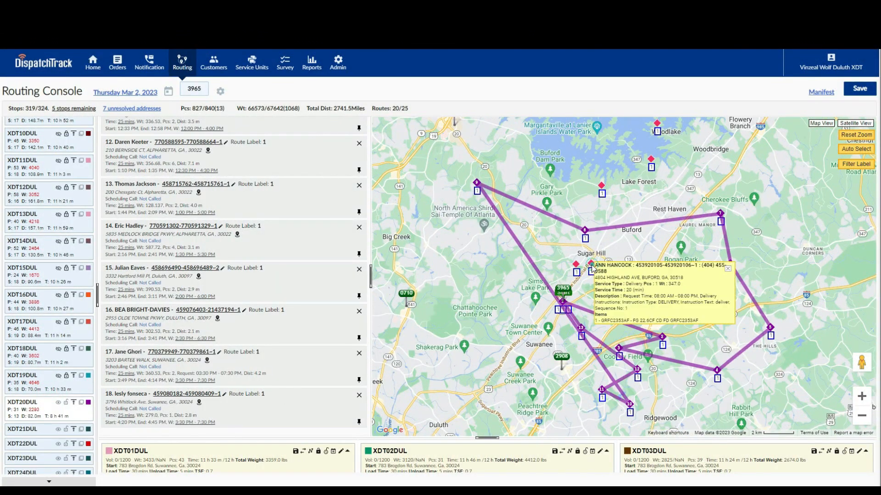
{"action": "scroll", "coordinate": [654, 249], "scroll_direction": "down", "scroll_amount": 1}
{"action": "left_click", "coordinate": [610, 232]}
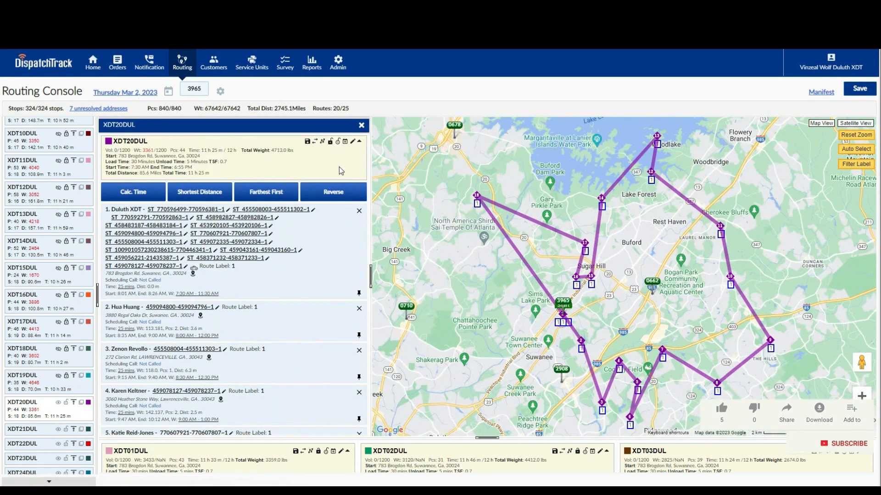
Step: Set the XDT20DUL start time to 06:30 AM
{"action": "left_click", "coordinate": [341, 170]}
{"action": "type", "text": "06:30 AM"}
{"action": "left_click", "coordinate": [507, 346]}
Step: Resequence XDT20DUL by moving the Cumming stop to position 15 and the Buford stop at the end of the route to position 16
{"action": "scroll", "coordinate": [192, 298], "scroll_direction": "down", "scroll_amount": 12}
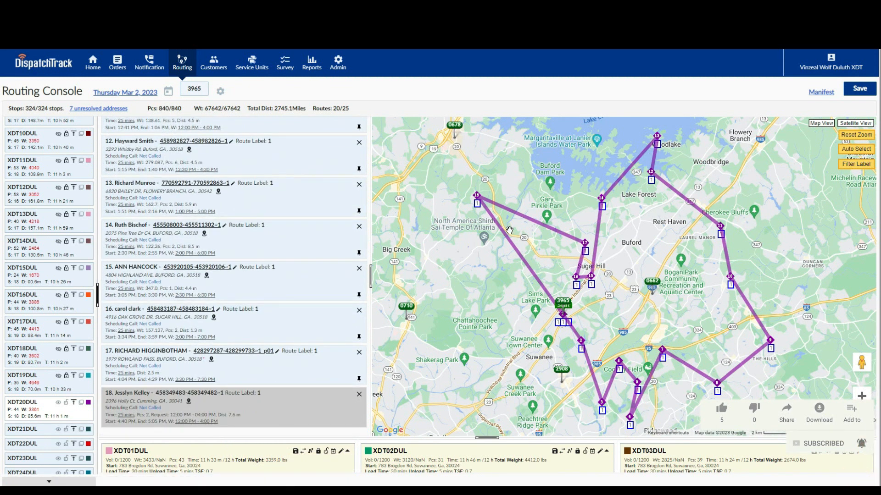
{"action": "left_click_drag", "start_coordinate": [141, 407], "coordinate": [142, 271]}
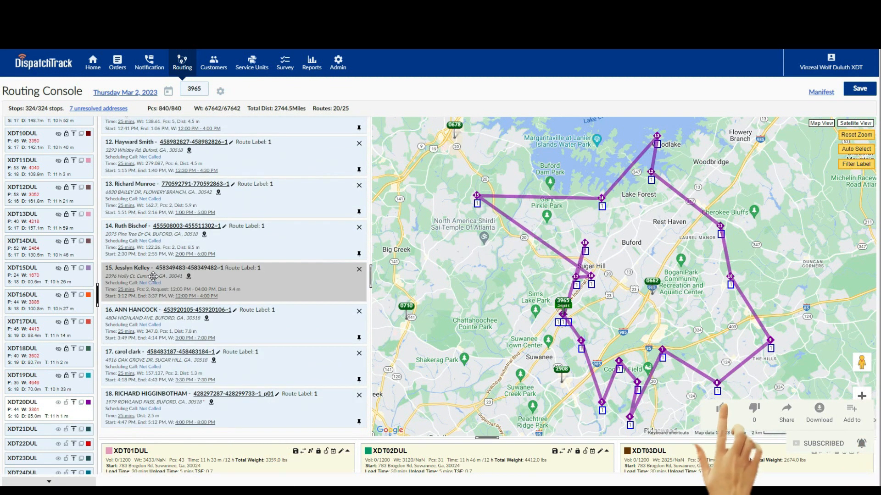
{"action": "left_click_drag", "start_coordinate": [241, 390], "coordinate": [221, 315]}
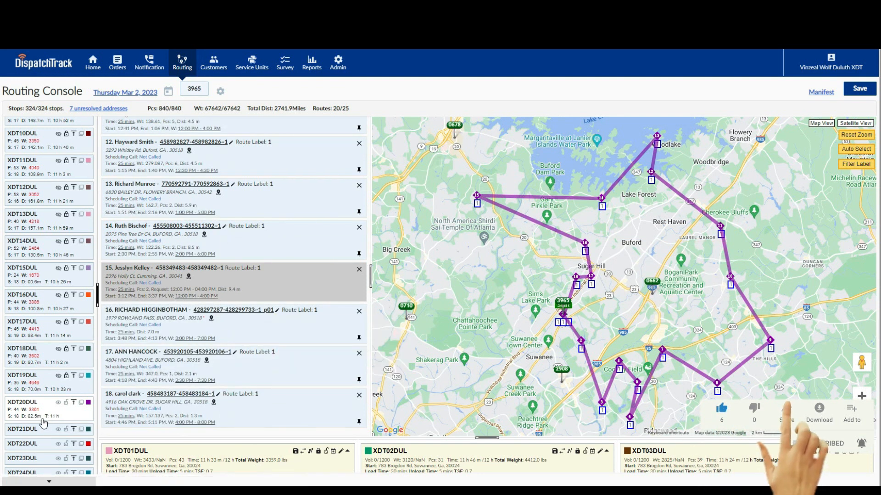
Step: Hide and lock XDT20DUL, then save and confirm the routes for all service units
{"action": "left_click", "coordinate": [58, 402]}
{"action": "scroll", "coordinate": [535, 222], "scroll_direction": "down", "scroll_amount": 5}
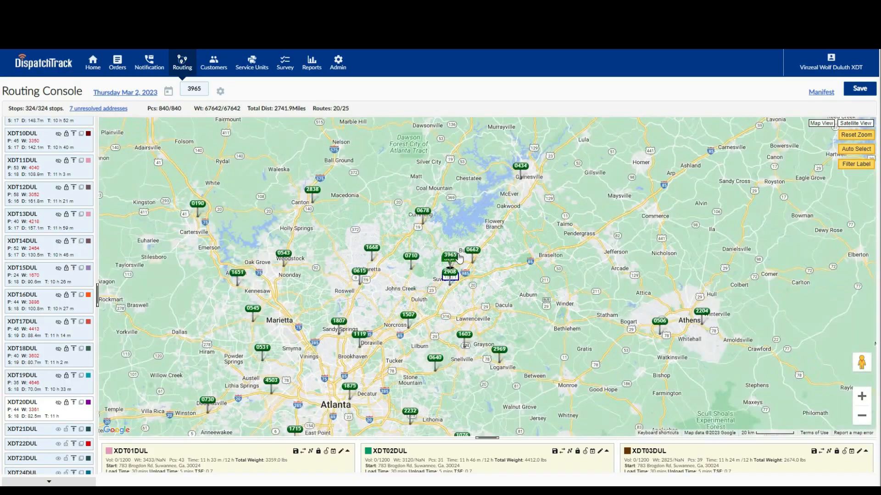
{"action": "left_click", "coordinate": [858, 90]}
{"action": "scroll", "coordinate": [527, 234], "scroll_direction": "down", "scroll_amount": 3}
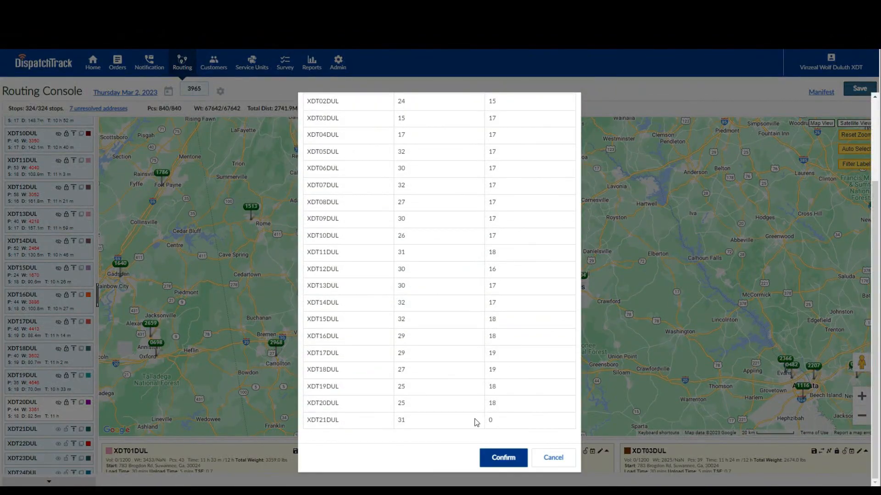
{"action": "left_click", "coordinate": [504, 457]}
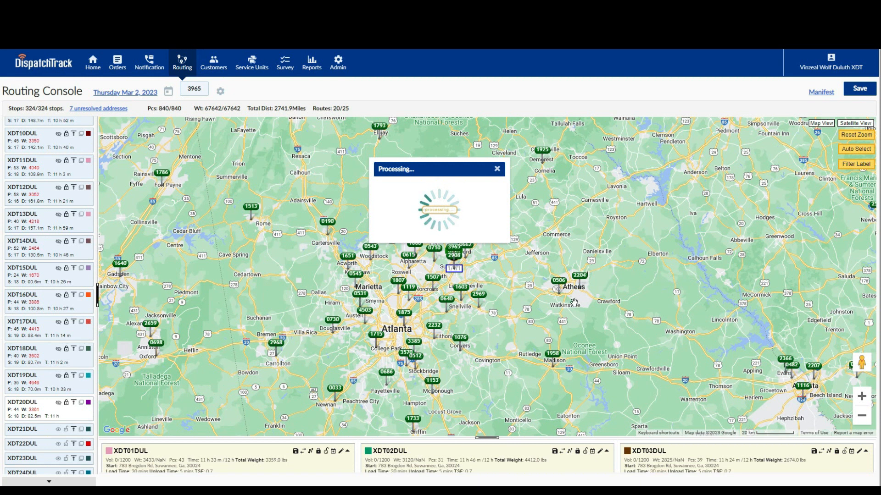
{"action": "left_click", "coordinate": [497, 169]}
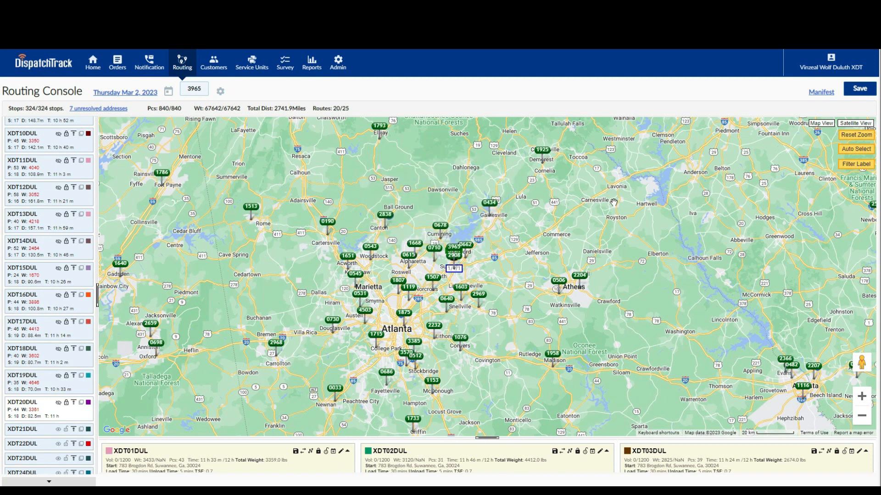
Step: Open the Route Manifest for the saved routes of 03/02/2023
{"action": "left_click", "coordinate": [821, 93]}
{"action": "left_click", "coordinate": [413, 303]}
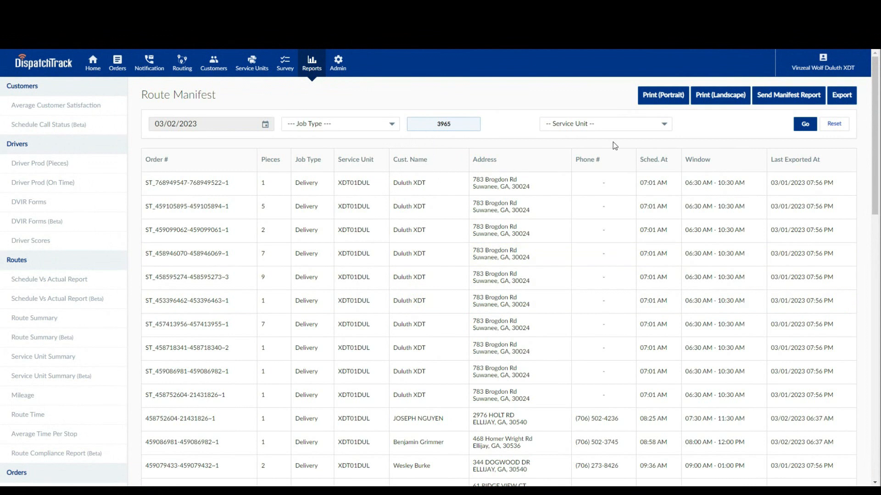